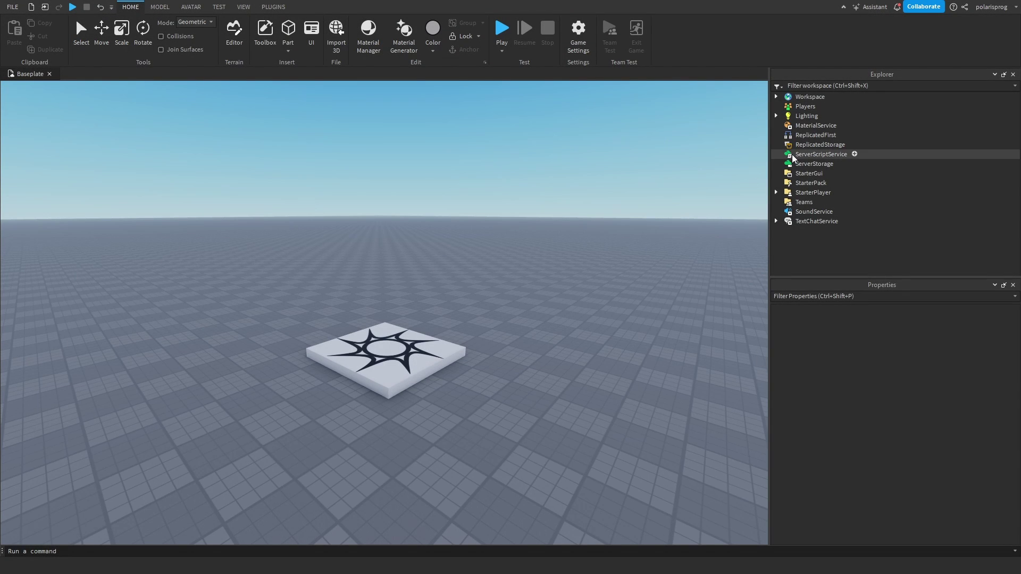
# Step: Insert a ScreenGui under StarterGui and name it LoadingScreenGui
pyautogui.click(832, 175)
pyautogui.click(834, 213)
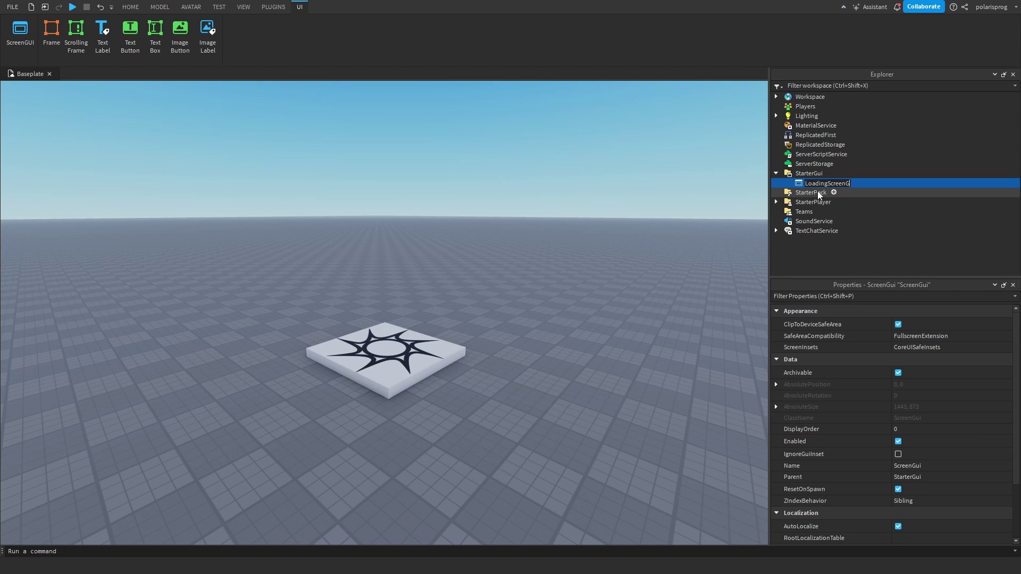
pyautogui.write('ui')
pyautogui.press('Return')
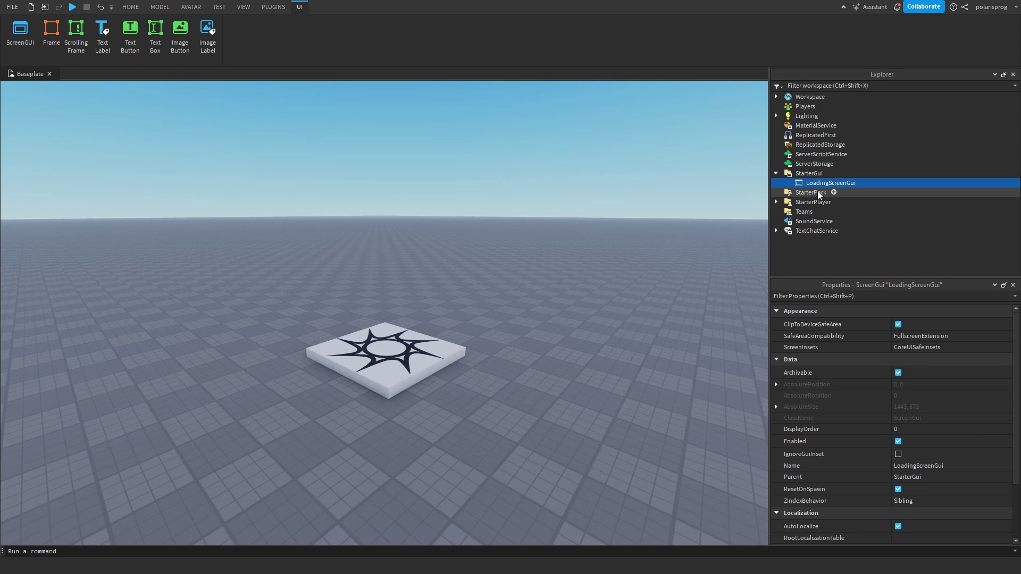
# Step: Add a CanvasGroup to LoadingScreenGui with Size {1,0},{1,0} to fill the screen
pyautogui.click(861, 183)
pyautogui.write('can')
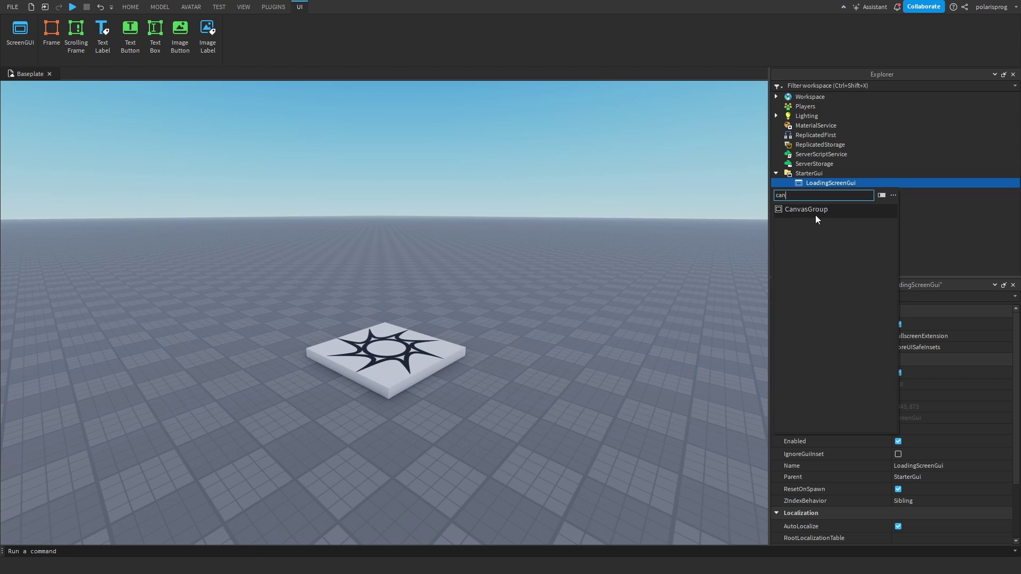
pyautogui.click(815, 215)
pyautogui.click(816, 192)
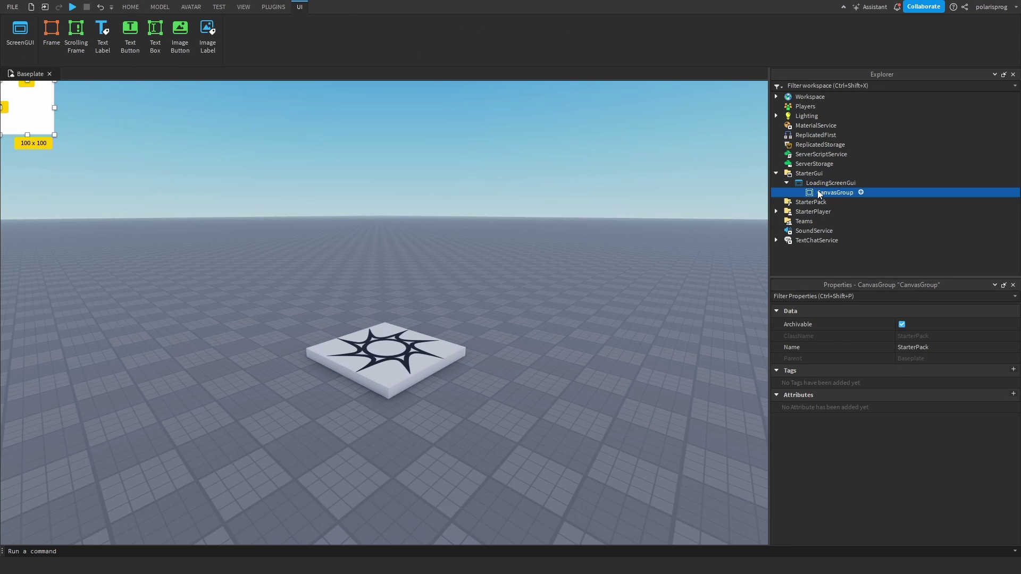
pyautogui.click(888, 301)
pyautogui.write('size')
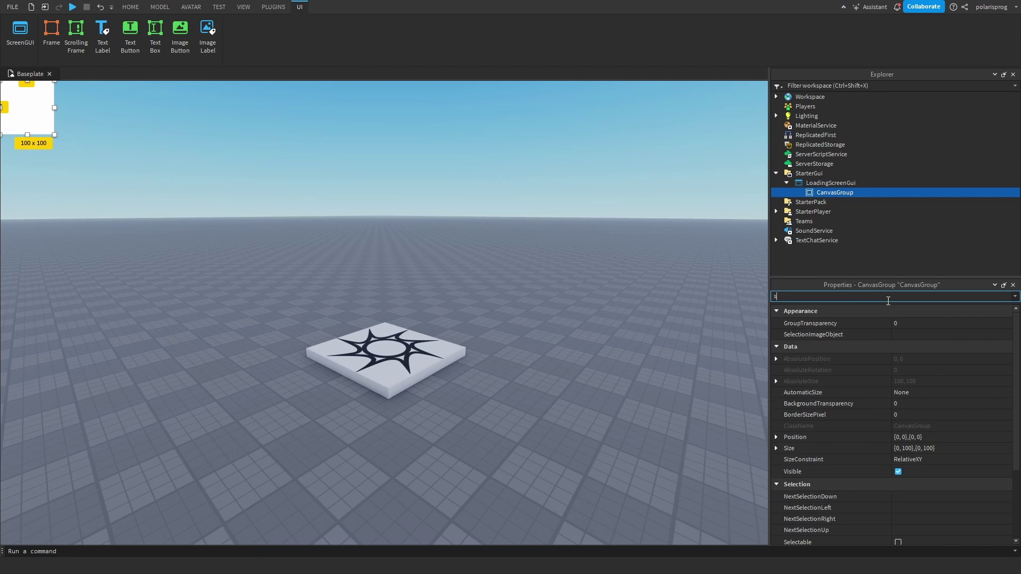
pyautogui.click(927, 356)
pyautogui.write('1, 0}')
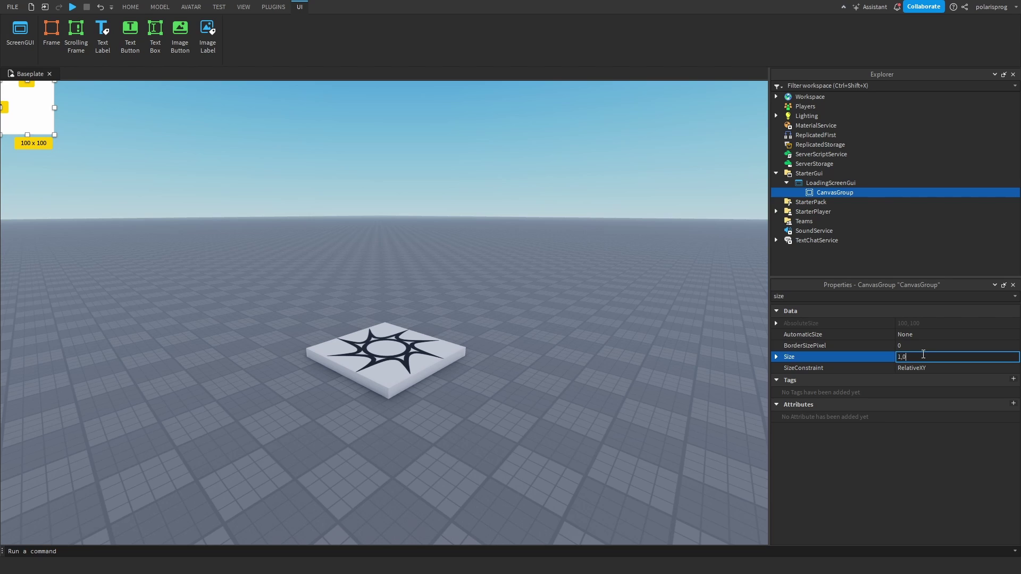
pyautogui.write(',{1, 0')
pyautogui.press('Return')
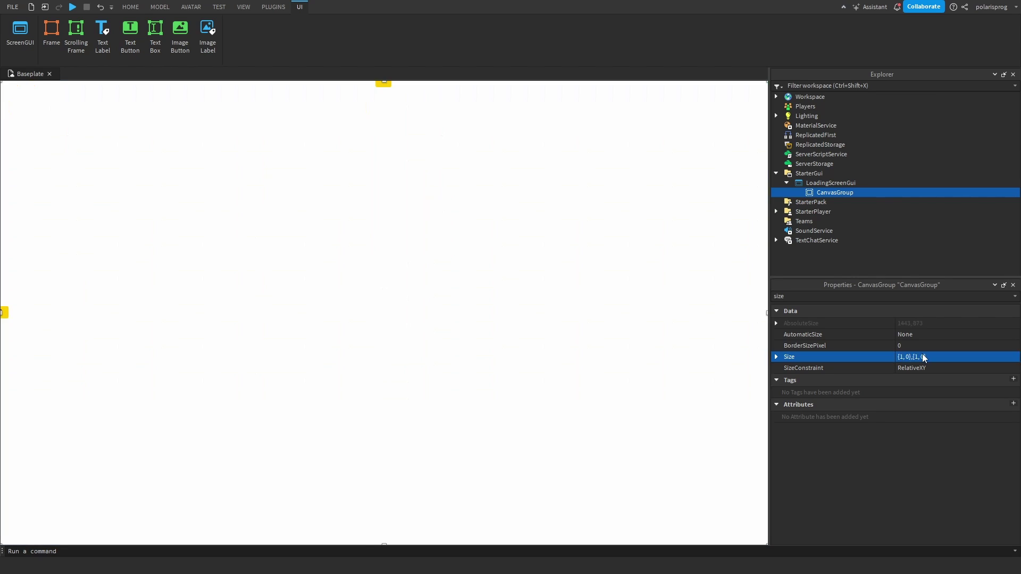
# Step: Enable IgnoreGuiInset on LoadingScreenGui
pyautogui.click(850, 183)
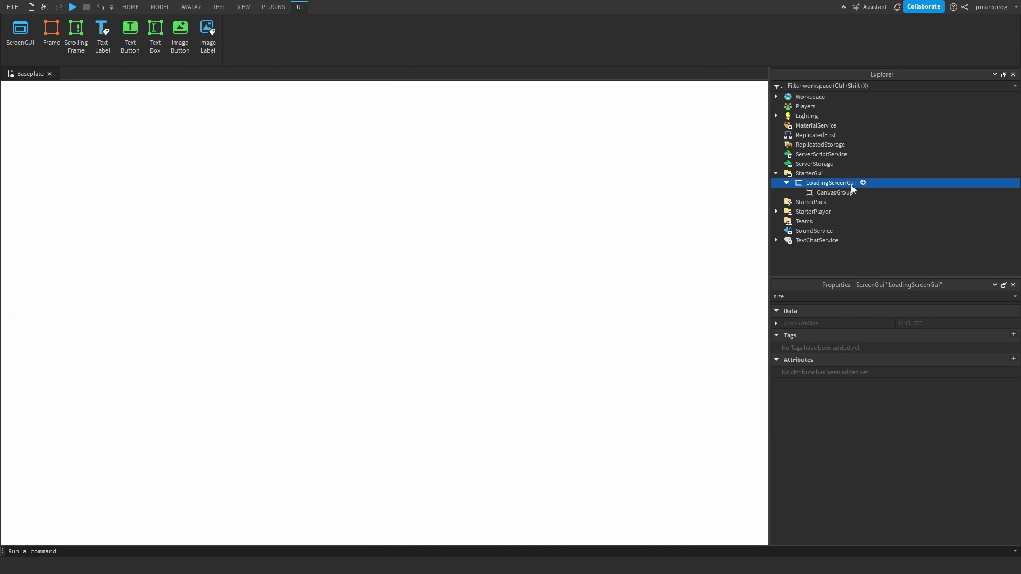
pyautogui.click(860, 296)
pyautogui.press('BackSpace')
pyautogui.press('BackSpace')
pyautogui.press('BackSpace')
pyautogui.press('BackSpace')
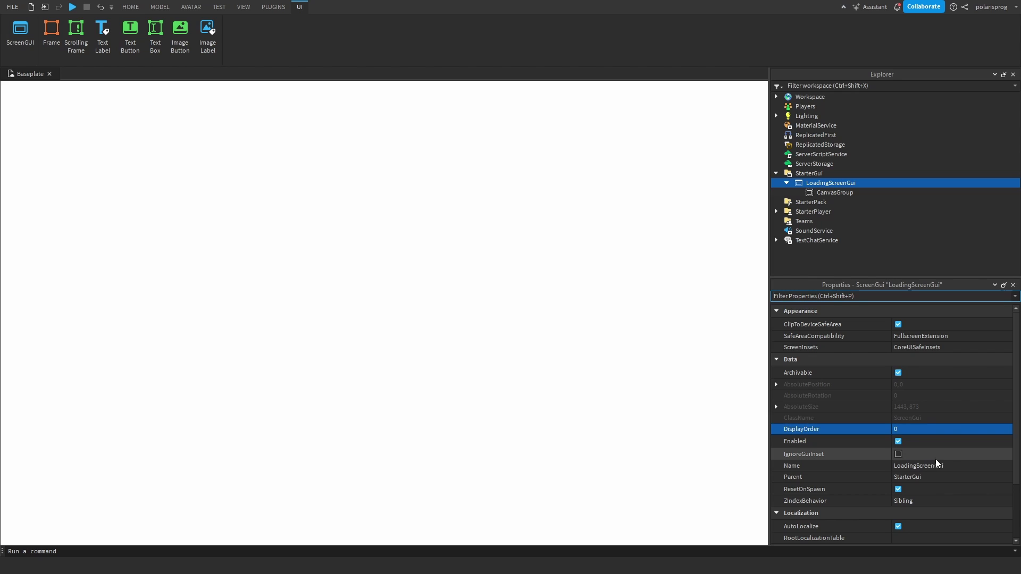
pyautogui.click(949, 455)
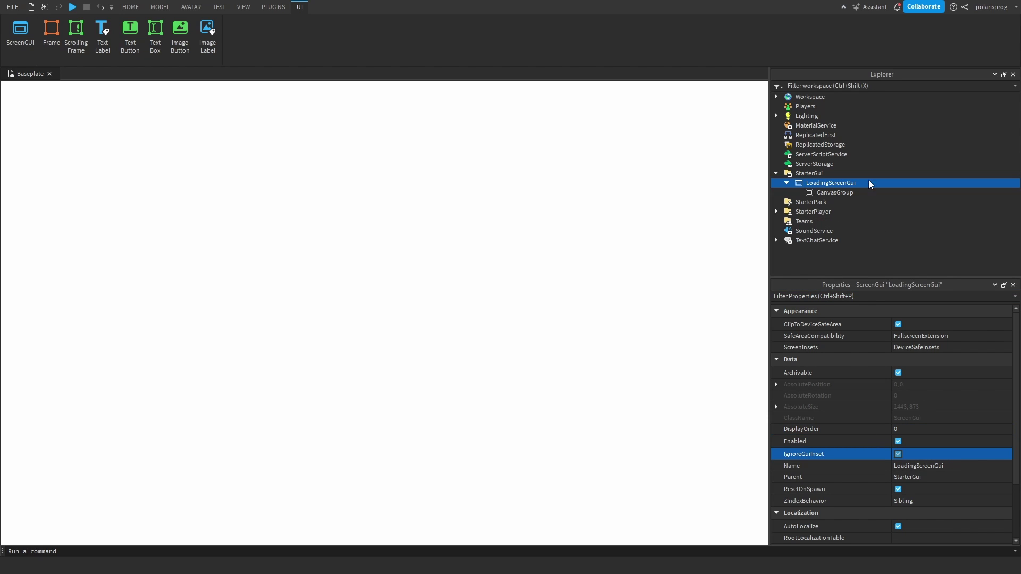
pyautogui.click(860, 193)
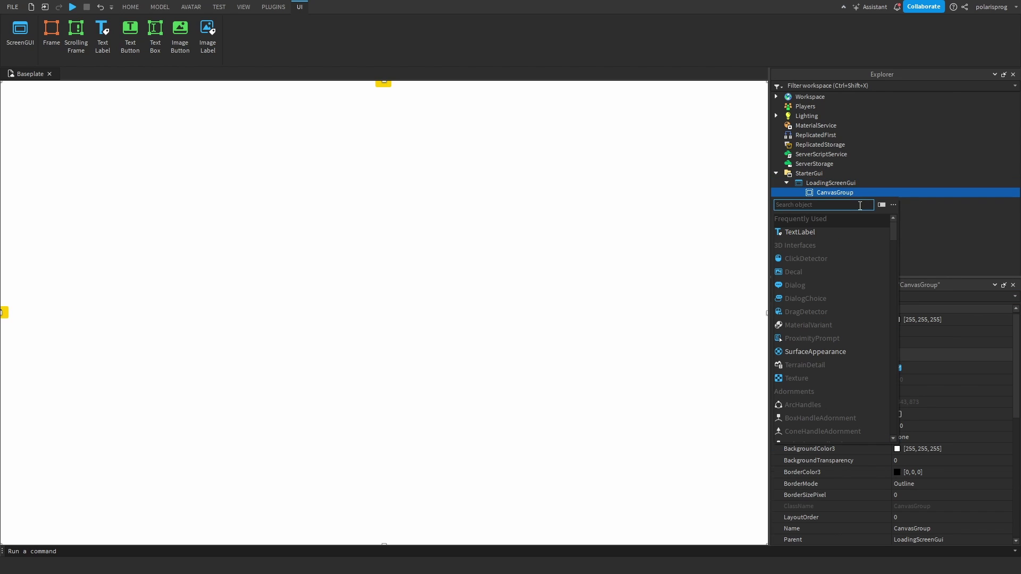
# Step: Add a TextLabel sized {0.1,0},{0.1,0}, then move it off the corner and widen it to 257 x 60
pyautogui.click(840, 238)
pyautogui.click(835, 202)
pyautogui.click(852, 296)
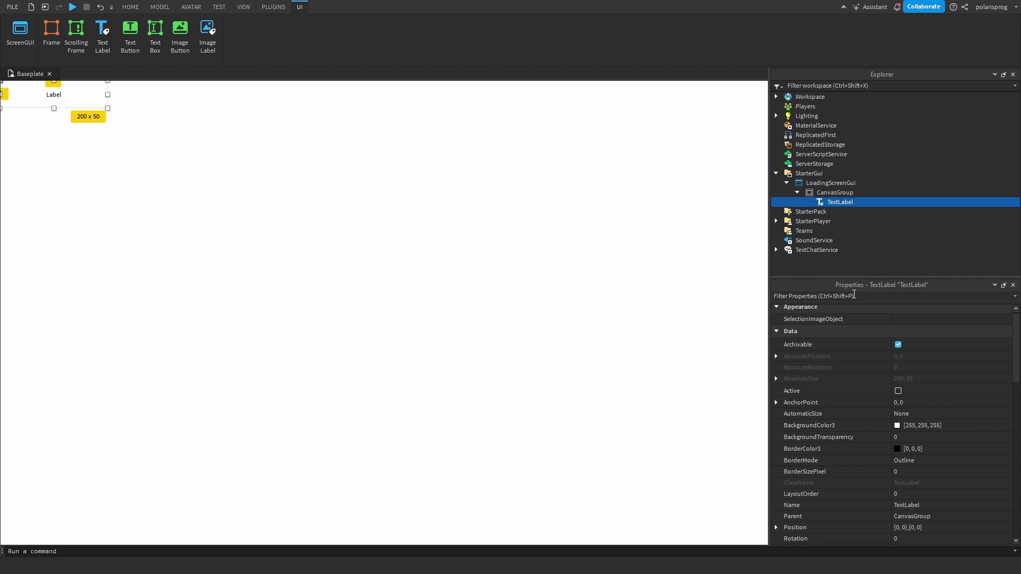
pyautogui.scroll(-6, 1003, 368)
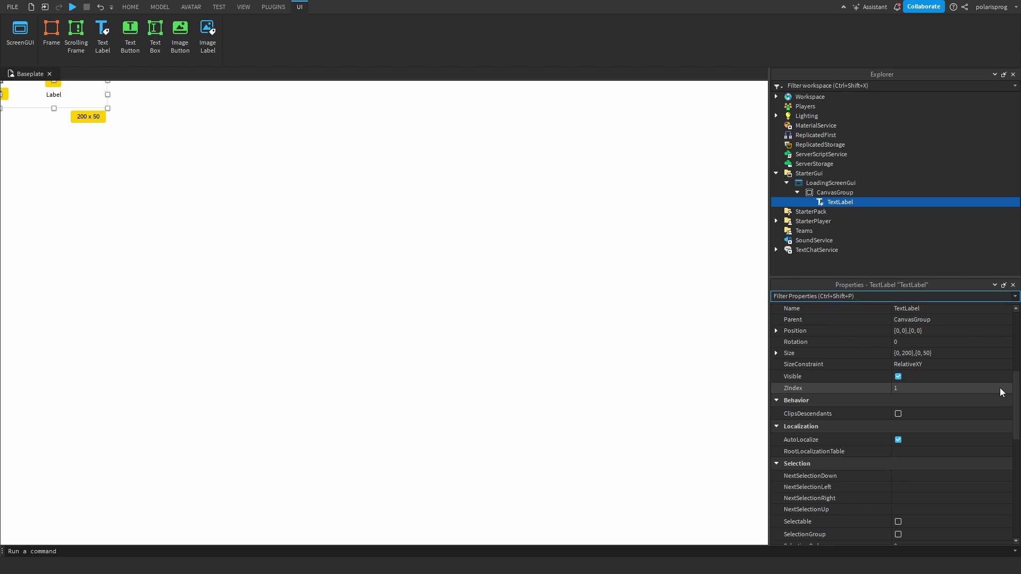
pyautogui.click(955, 353)
pyautogui.write('0.1,0,0.1,0')
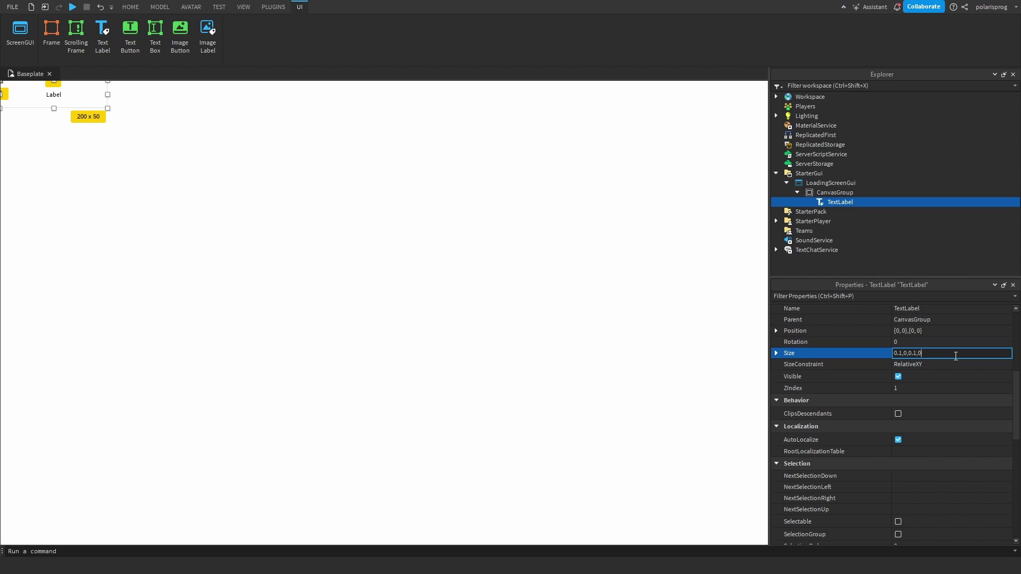
pyautogui.press('Return')
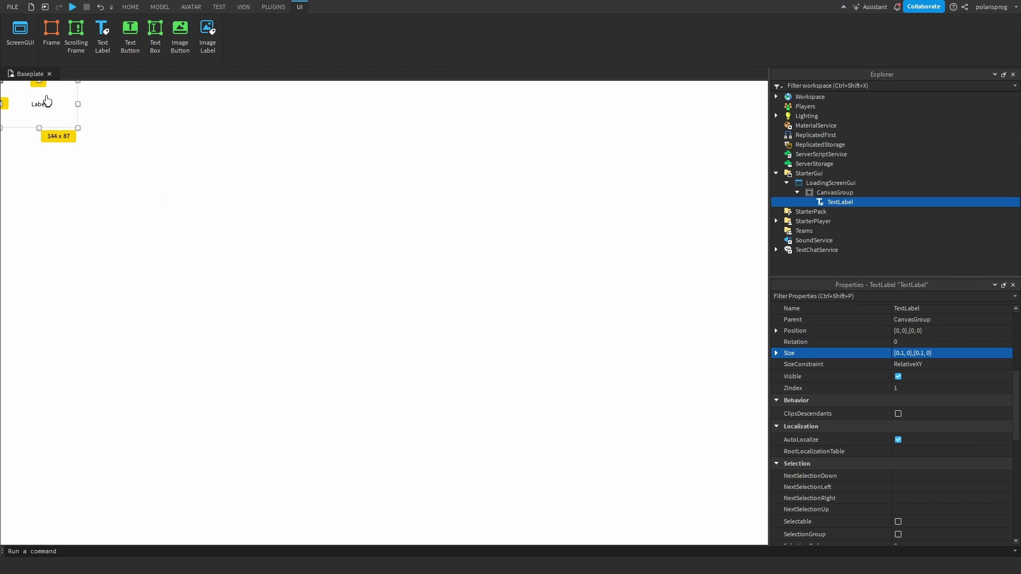
pyautogui.moveTo(16, 106); pyautogui.dragTo(197, 234)
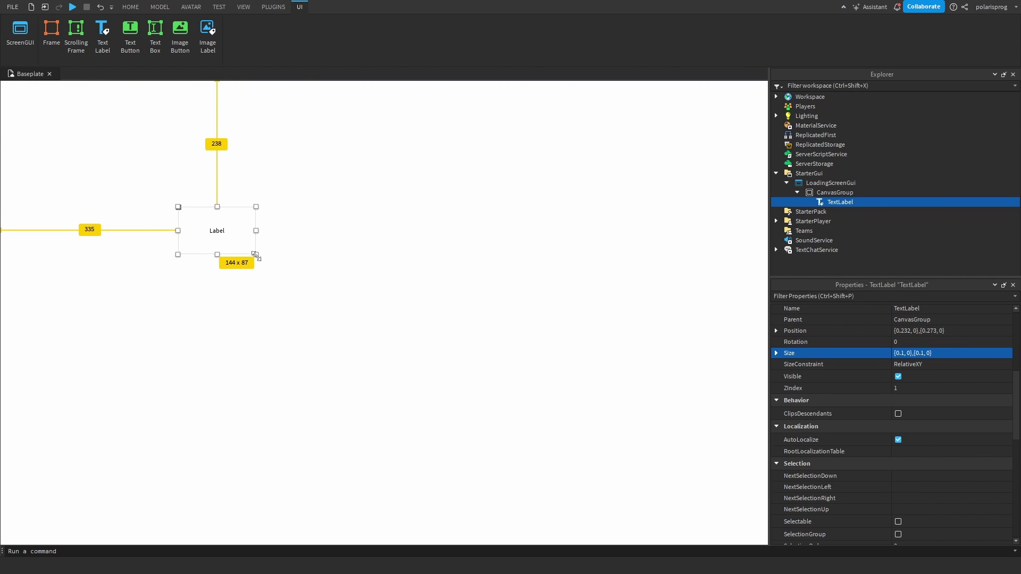
pyautogui.moveTo(255, 256); pyautogui.dragTo(316, 240)
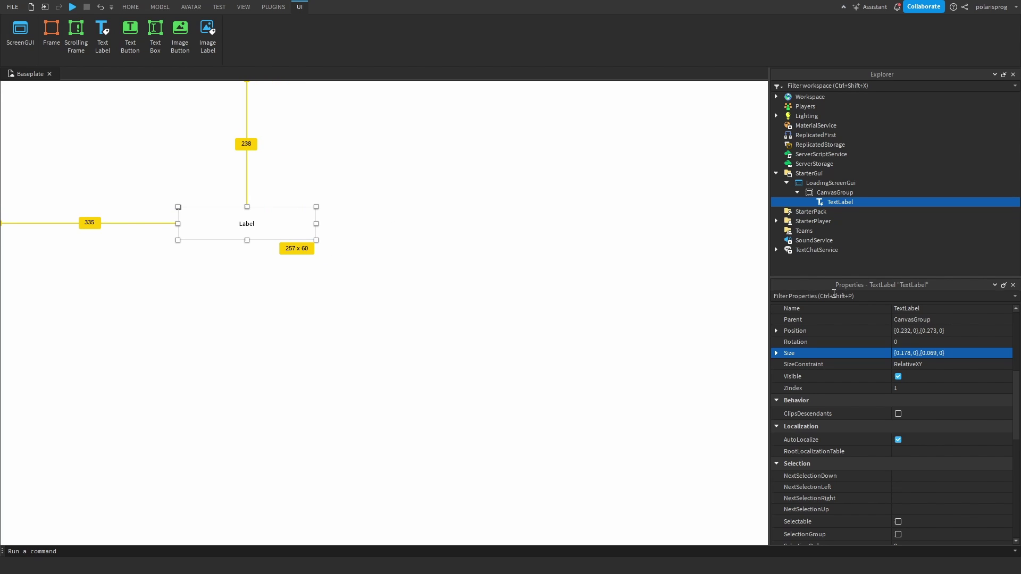
# Step: Set the TextLabel's Text to 'Loading...'
pyautogui.click(873, 294)
pyautogui.scroll(-5, 934, 387)
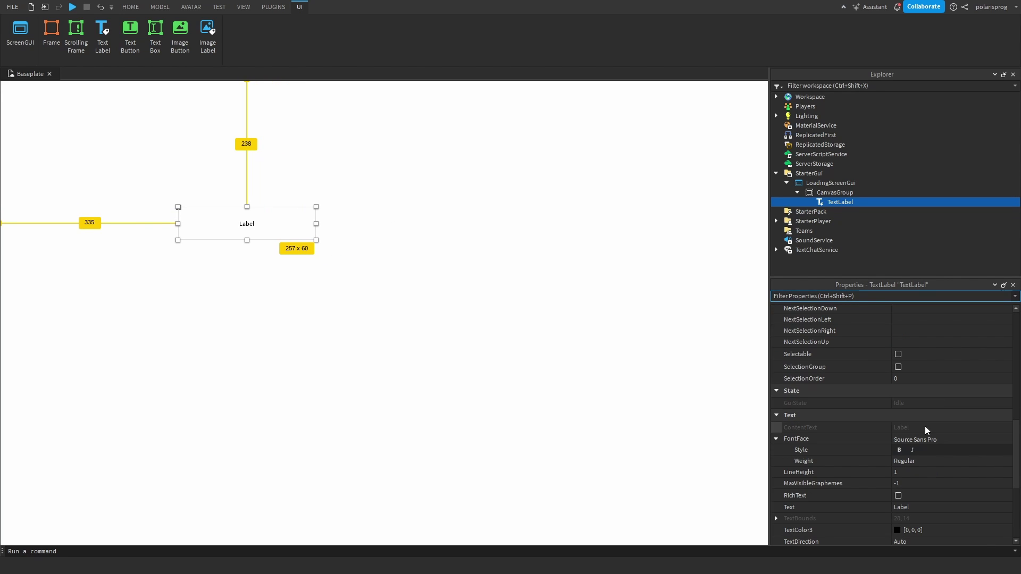
pyautogui.scroll(-3, 939, 479)
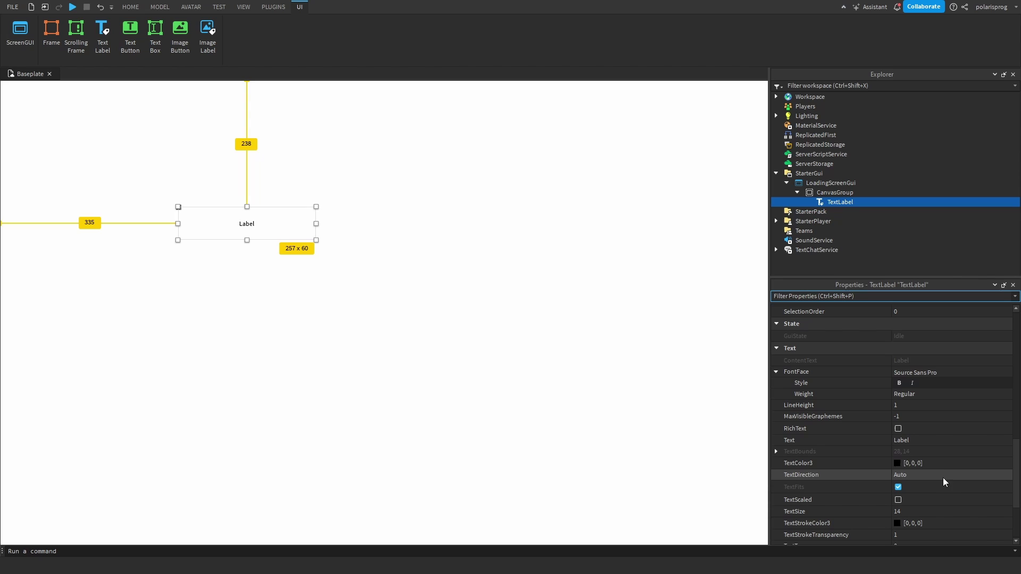
pyautogui.click(931, 441)
pyautogui.click(929, 446)
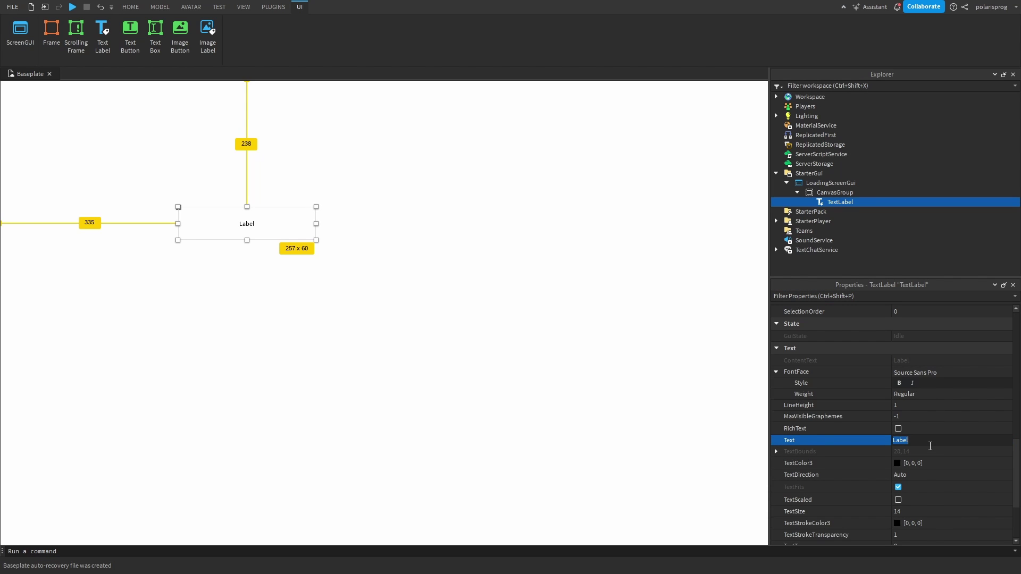
pyautogui.write('Loading...')
pyautogui.press('Return')
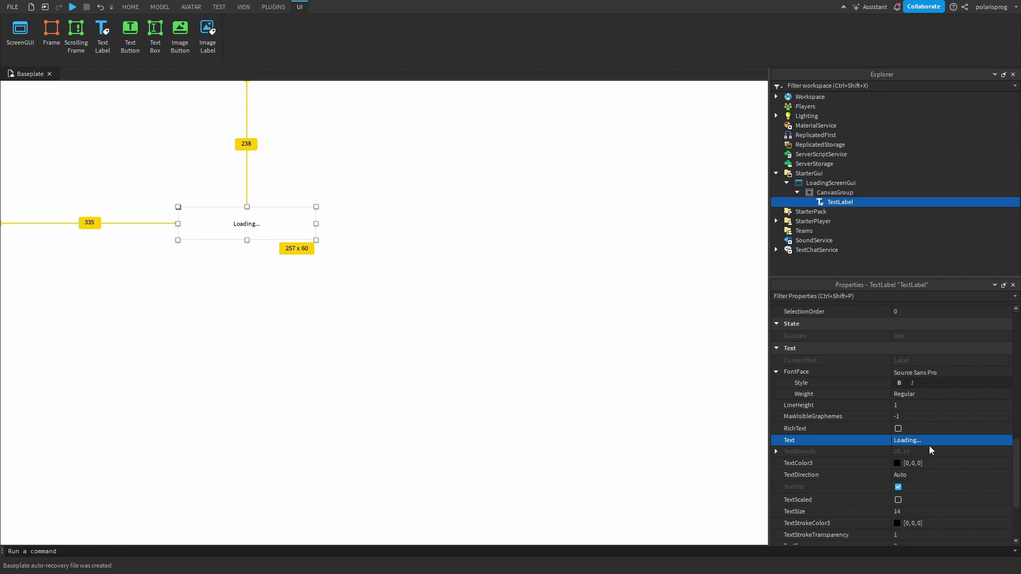
# Step: Turn on TextScaled, use the Fredoka One font, and reshape the label to 262 x 43
pyautogui.click(956, 495)
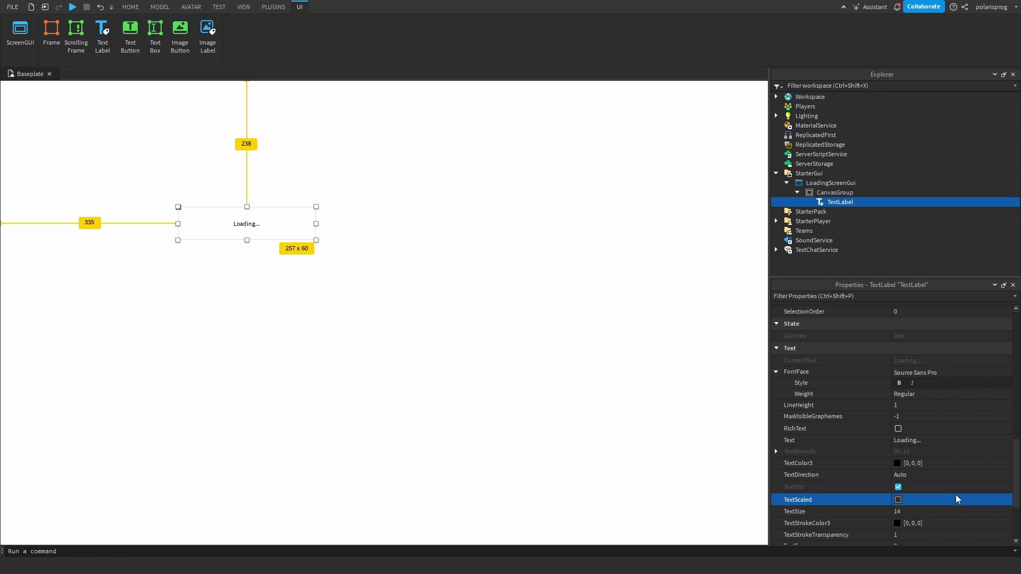
pyautogui.click(913, 372)
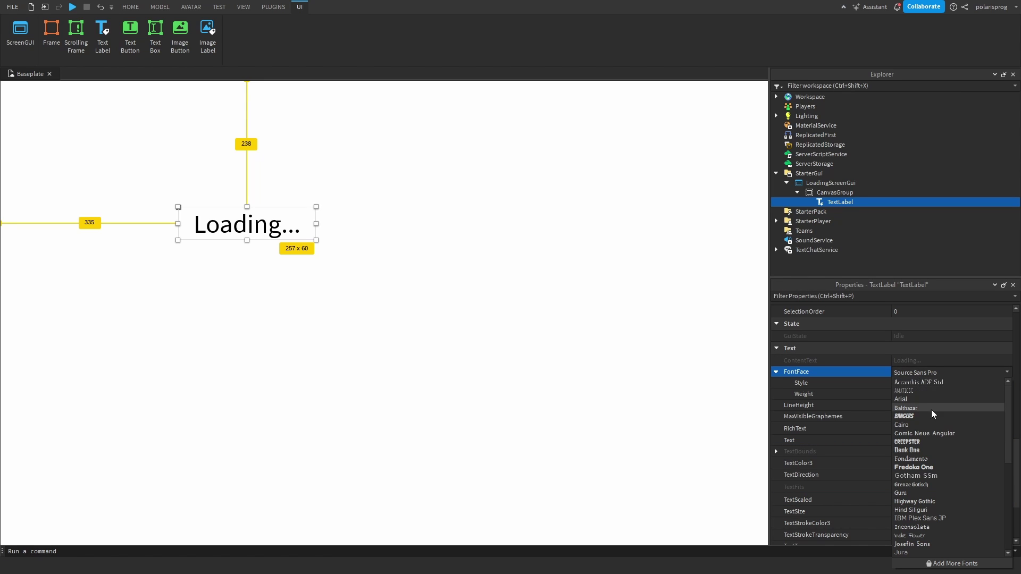
pyautogui.click(948, 468)
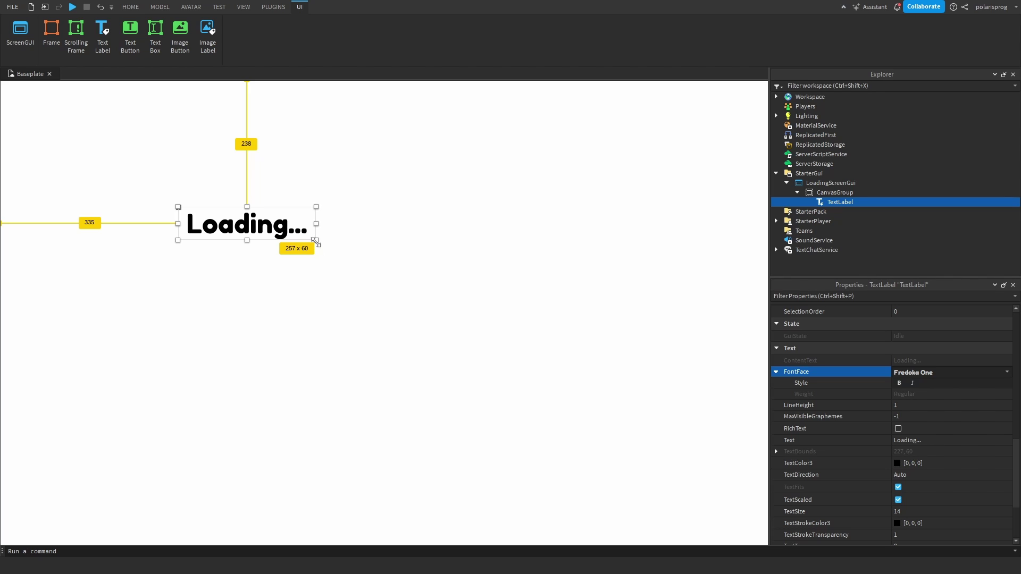
pyautogui.moveTo(316, 242); pyautogui.dragTo(405, 262)
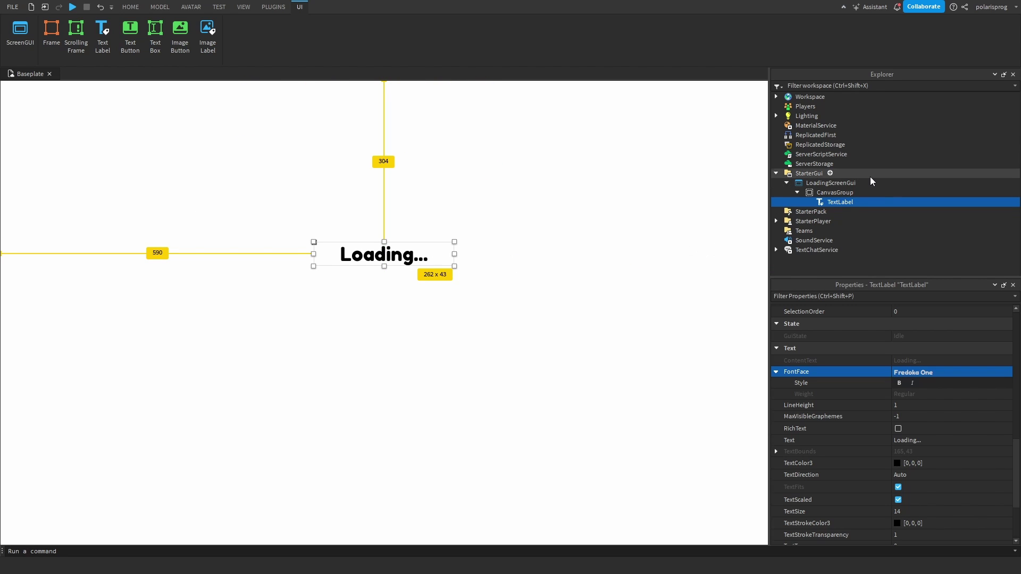
pyautogui.press('F2')
# Step: Name the label 'Laoding' and give it AnchorPoint 0.5, 0.5
pyautogui.write('Lao')
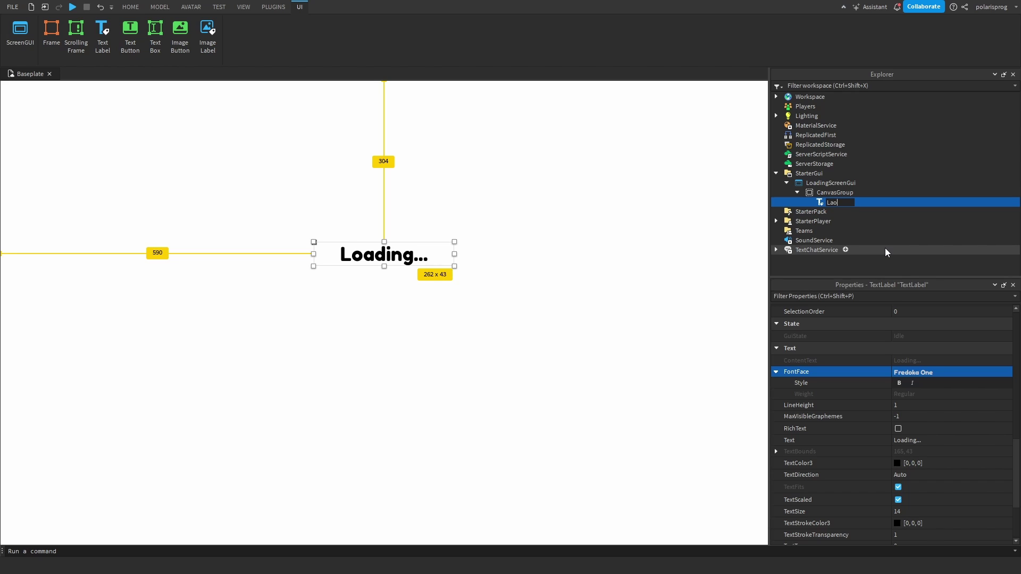
pyautogui.write('ding')
pyautogui.press('Return')
pyautogui.scroll(5, 880, 362)
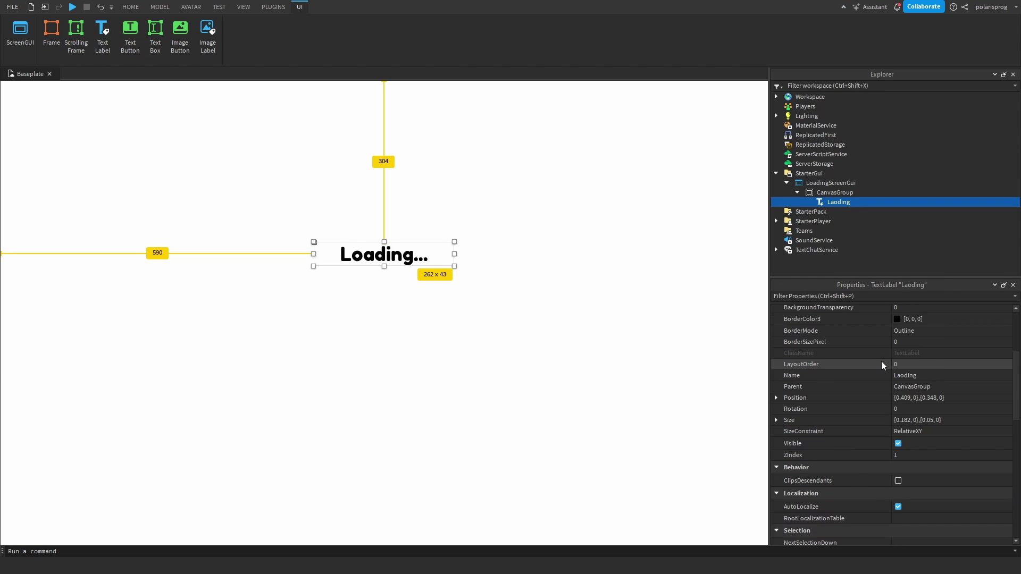
pyautogui.scroll(4, 923, 379)
pyautogui.click(924, 372)
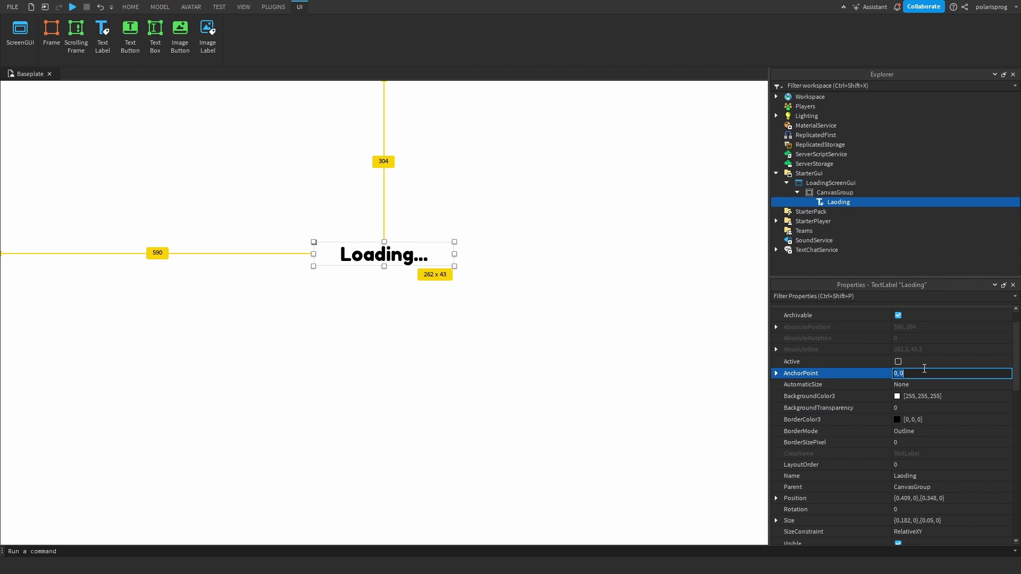
pyautogui.write('0.5,0.5')
pyautogui.press('Return')
pyautogui.click(924, 372)
pyautogui.write('0.')
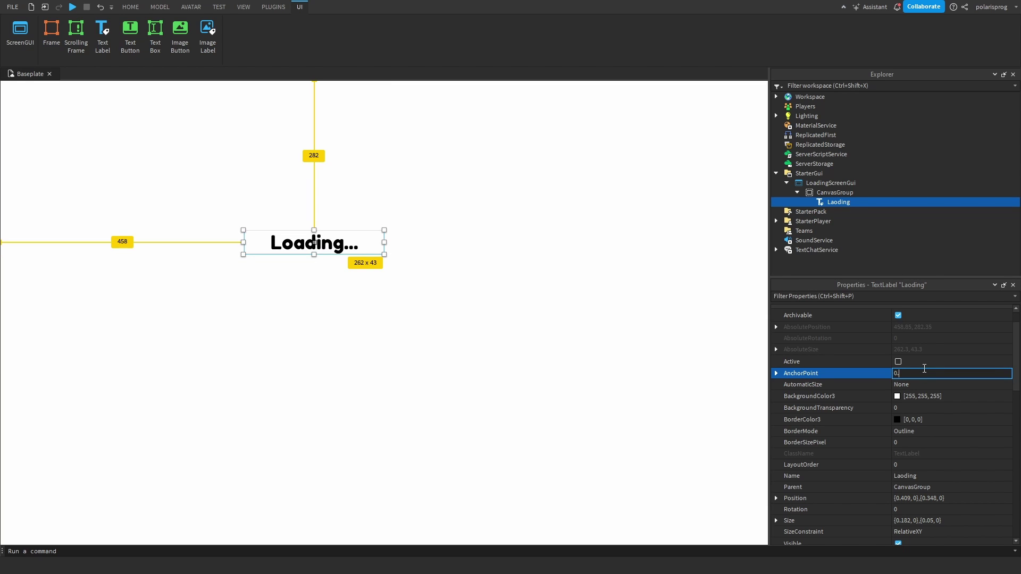
pyautogui.write('5')
pyautogui.press('Return')
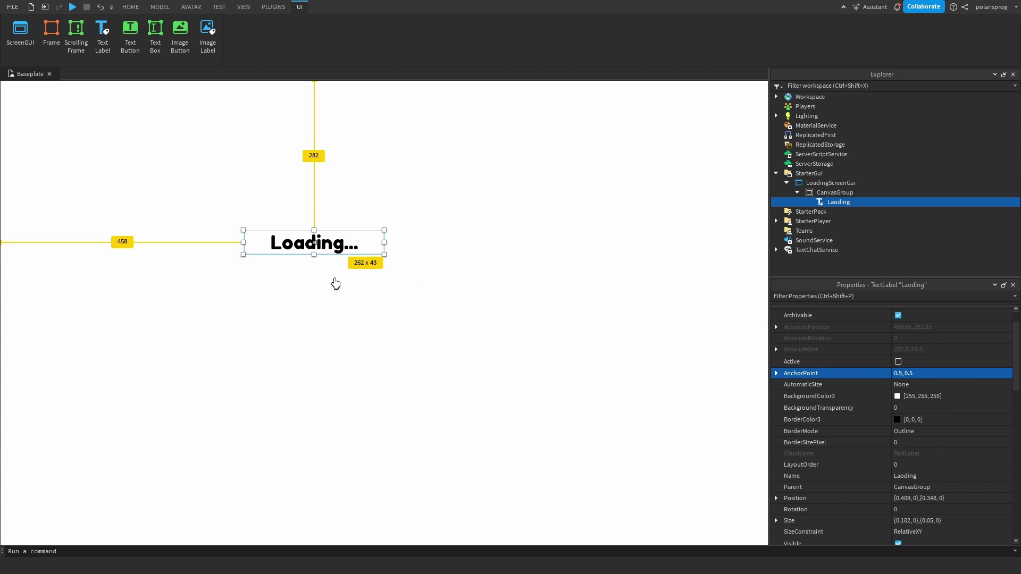
# Step: Centre the label horizontally and duplicate it as a label named Percentage
pyautogui.moveTo(328, 252); pyautogui.dragTo(476, 380)
pyautogui.hotkey('ctrl', 'd')
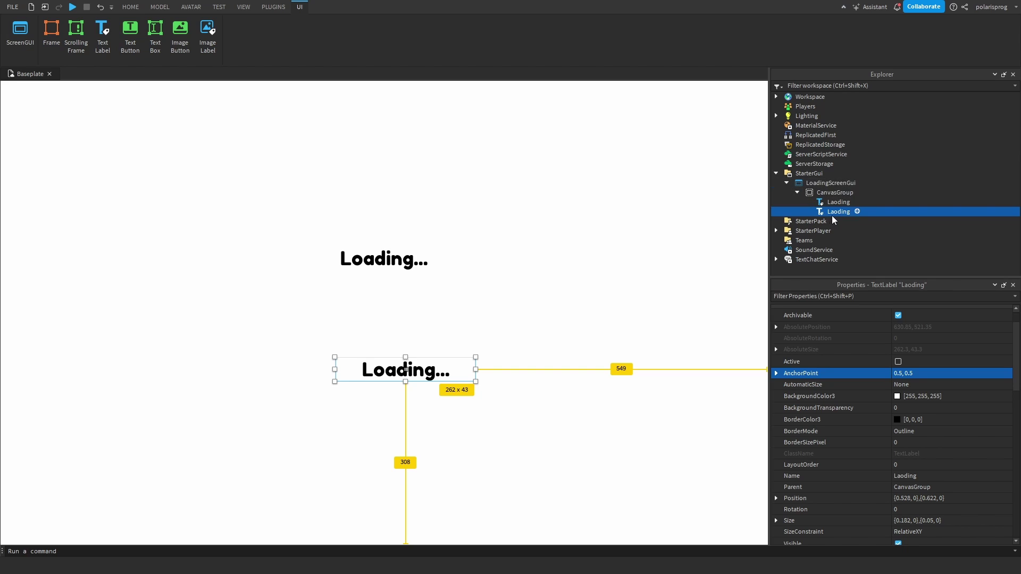
pyautogui.press('F2')
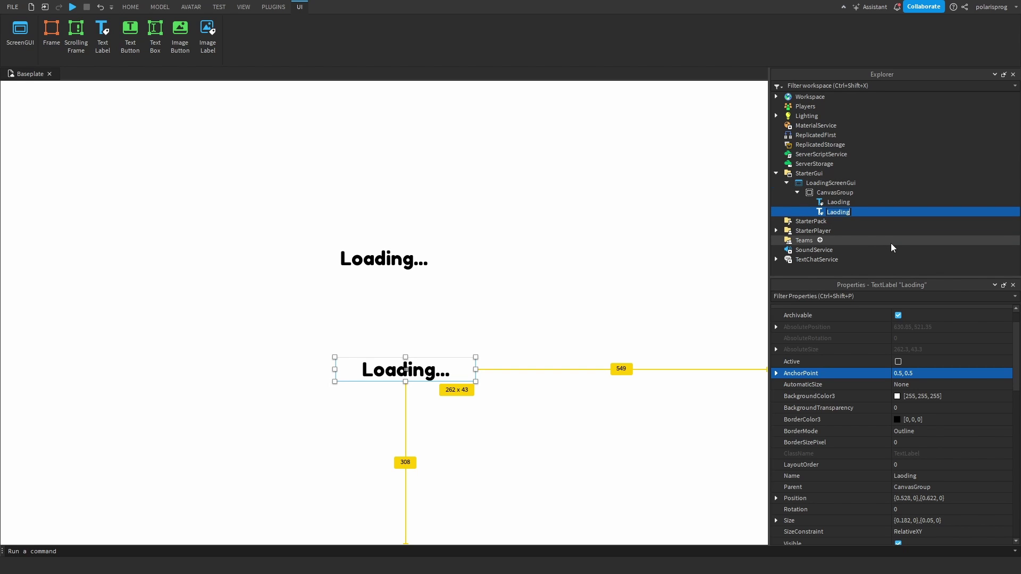
pyautogui.write('Percentage')
pyautogui.press('Return')
# Step: Correct the original label's name to Loading and move Percentage lower on screen
pyautogui.click(829, 207)
pyautogui.press('F2')
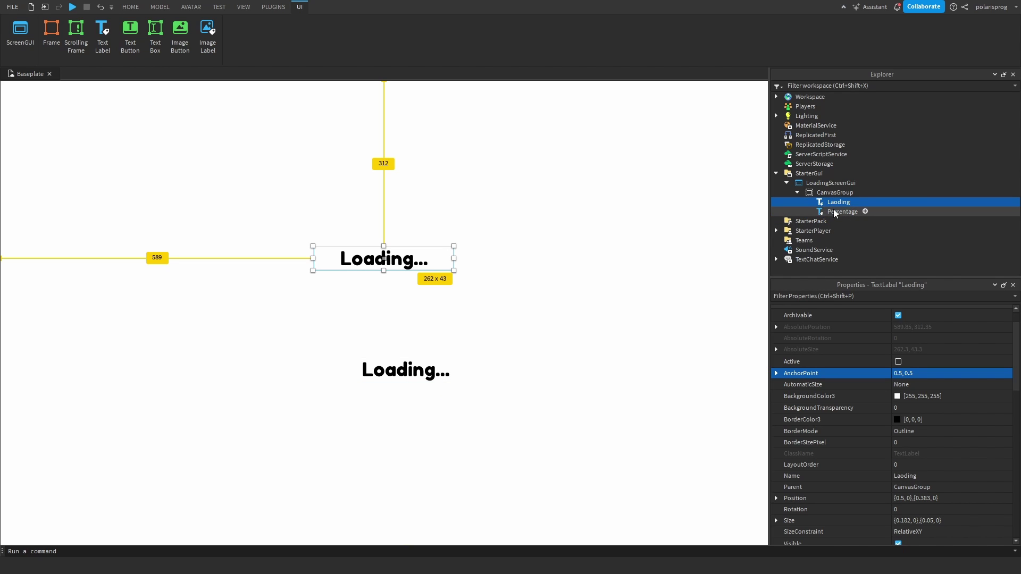
pyautogui.write('Loading')
pyautogui.press('Return')
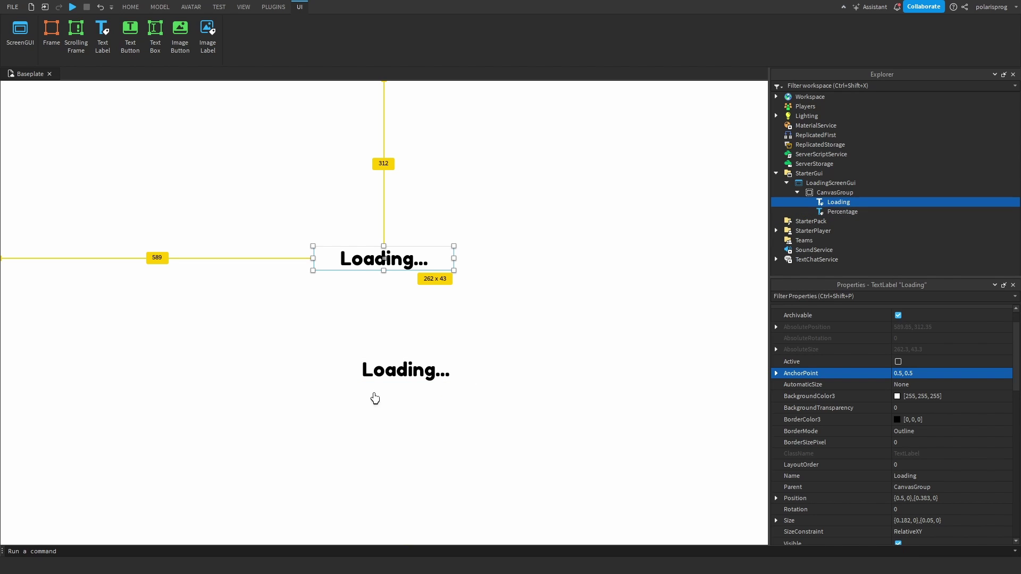
pyautogui.moveTo(402, 376); pyautogui.dragTo(379, 408)
# Step: Add a Frame inside CanvasGroup named LoadingBarBackground
pyautogui.click(861, 193)
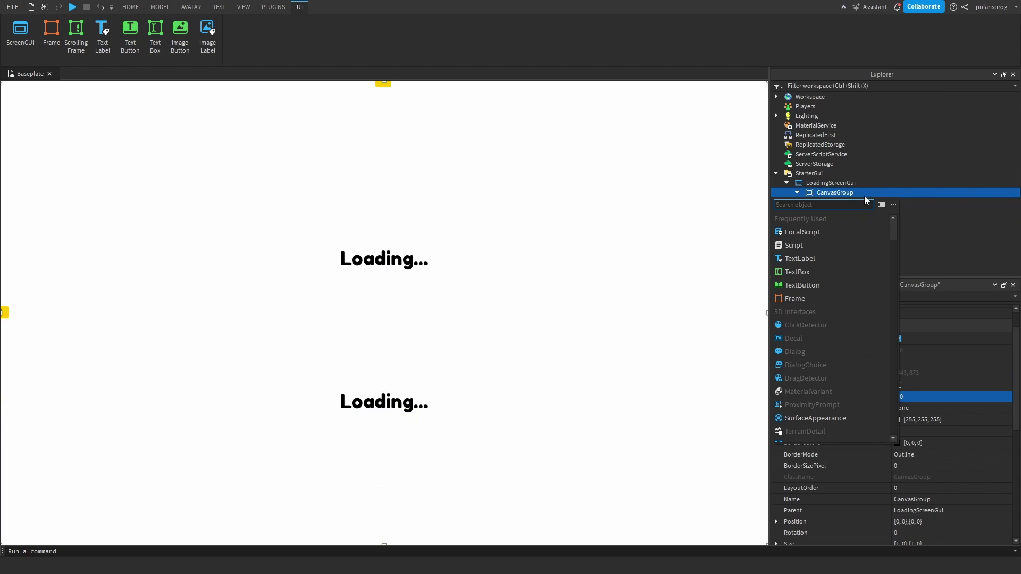
pyautogui.write('fra')
pyautogui.click(833, 221)
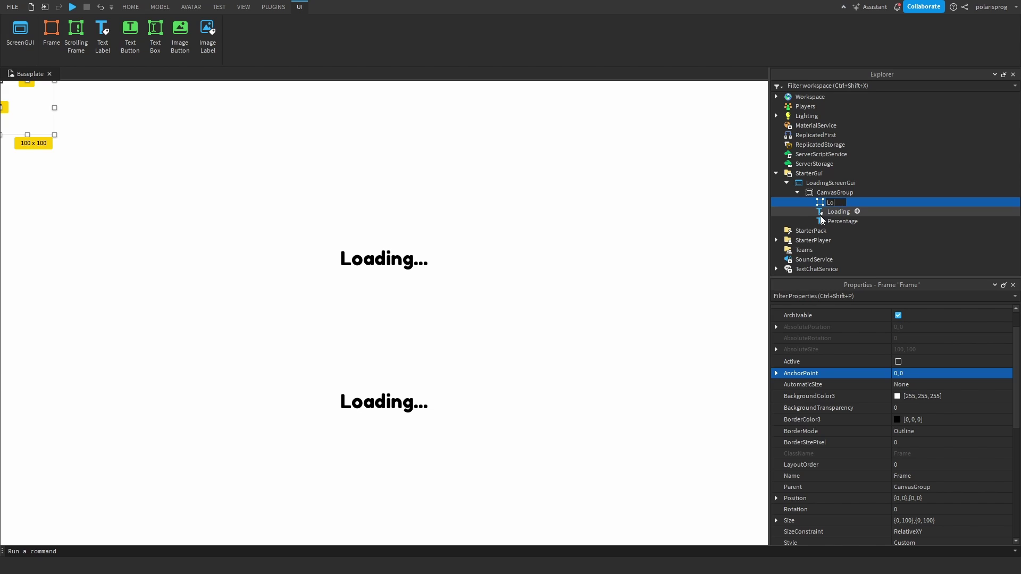
pyautogui.write('LoadingBarBackground')
pyautogui.press('Return')
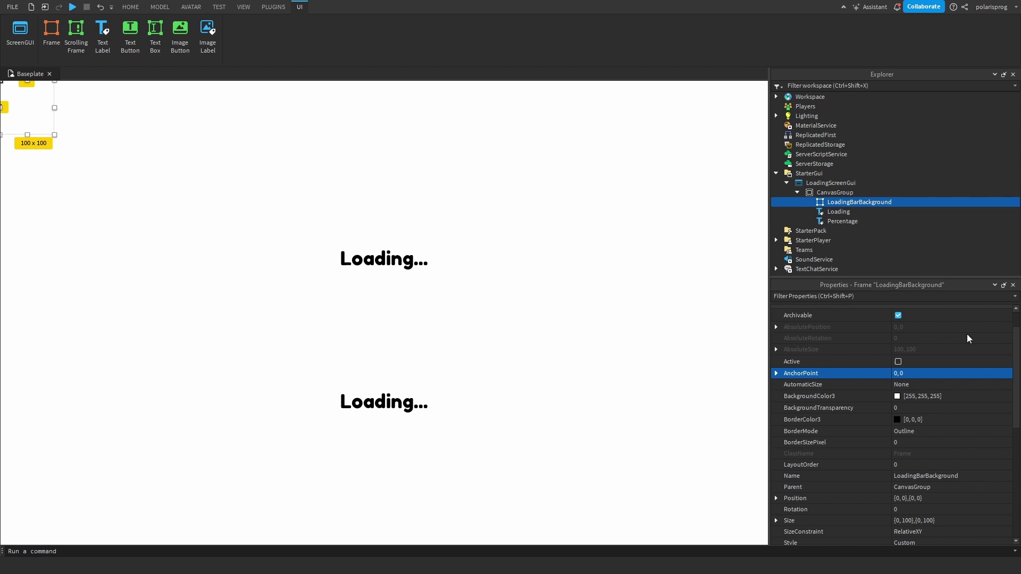
# Step: Give the frame Size 0.1,0,0.1,0 and AnchorPoint 0.5, 0.5
pyautogui.click(797, 297)
pyautogui.scroll(-4, 907, 381)
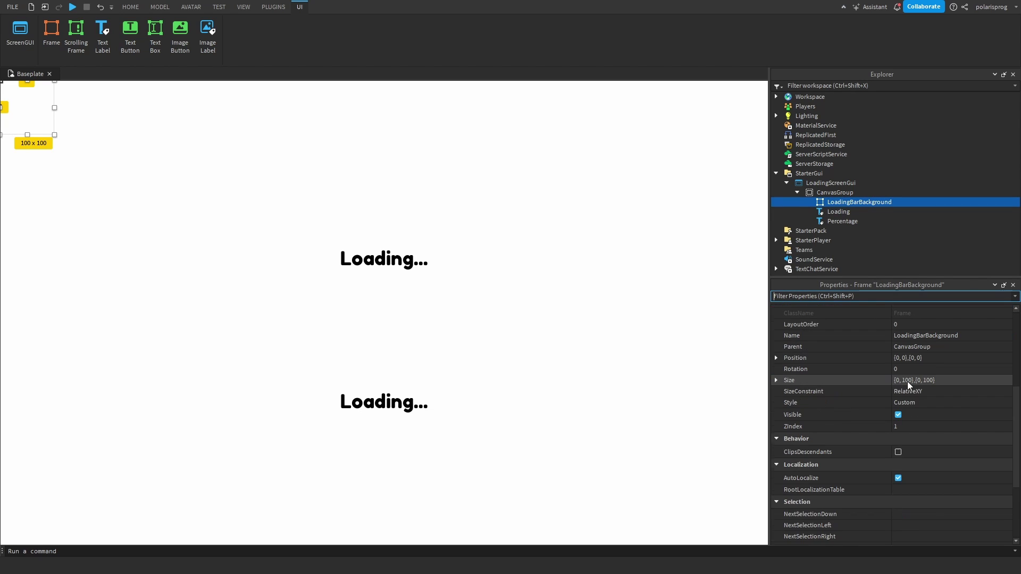
pyautogui.click(954, 379)
pyautogui.write('0.1,0,0')
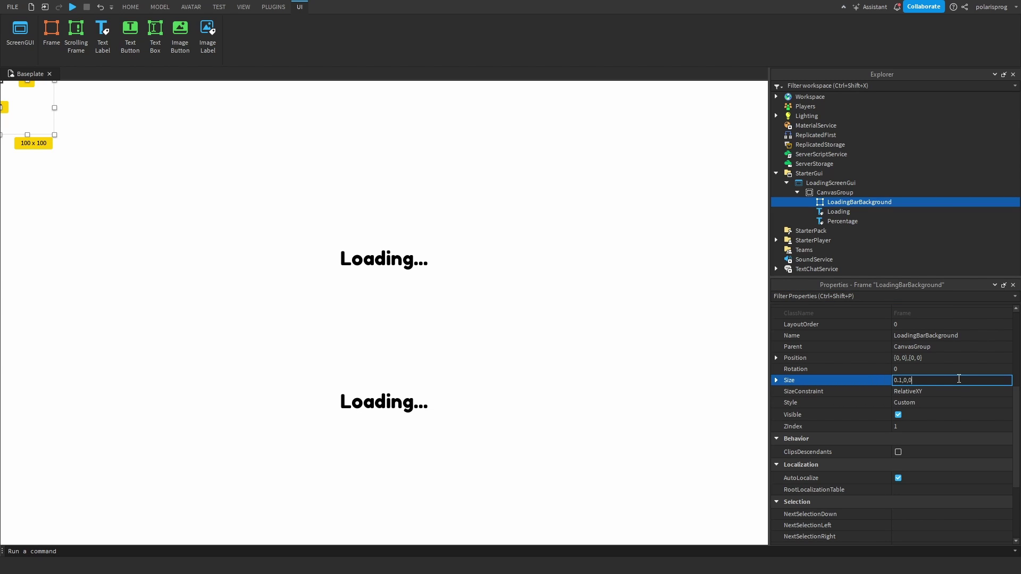
pyautogui.write('.1,0')
pyautogui.press('Return')
pyautogui.scroll(4, 958, 378)
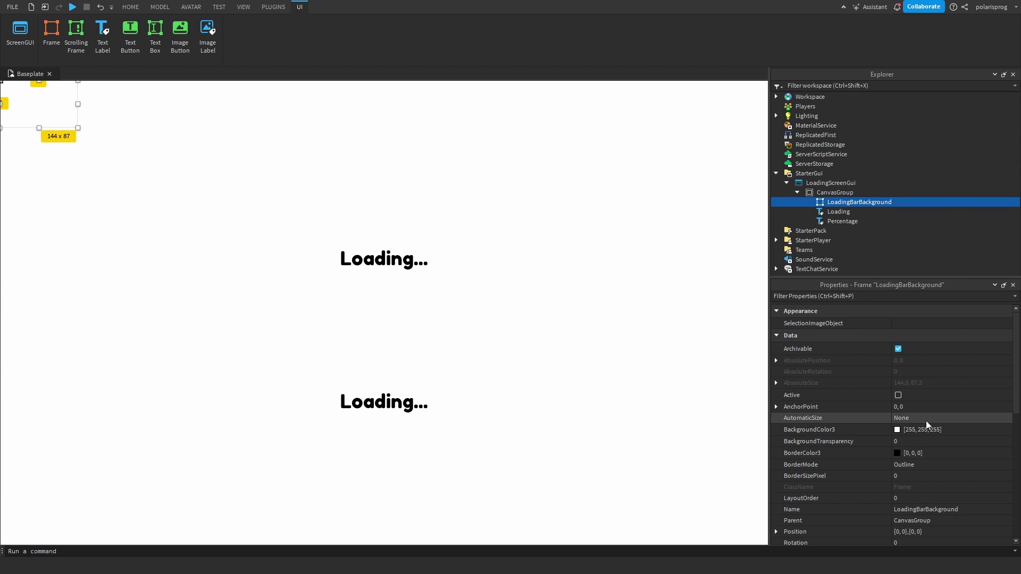
pyautogui.click(930, 407)
pyautogui.write('0.')
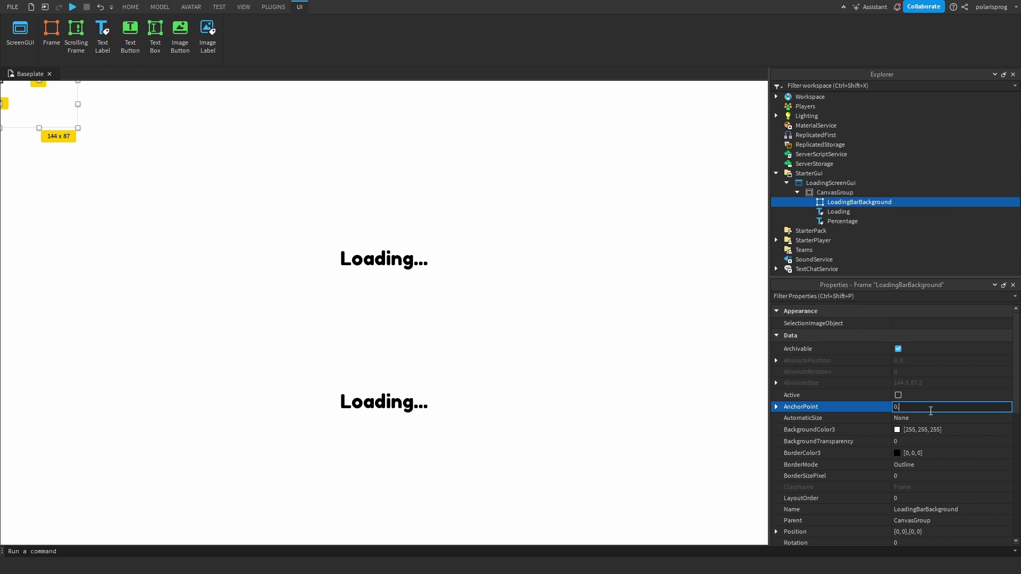
pyautogui.write('5')
pyautogui.press('Return')
# Step: Stretch the bar across mid-screen and set its Position to {0.5,0},{0.5,0}
pyautogui.scroll(-3, 850, 403)
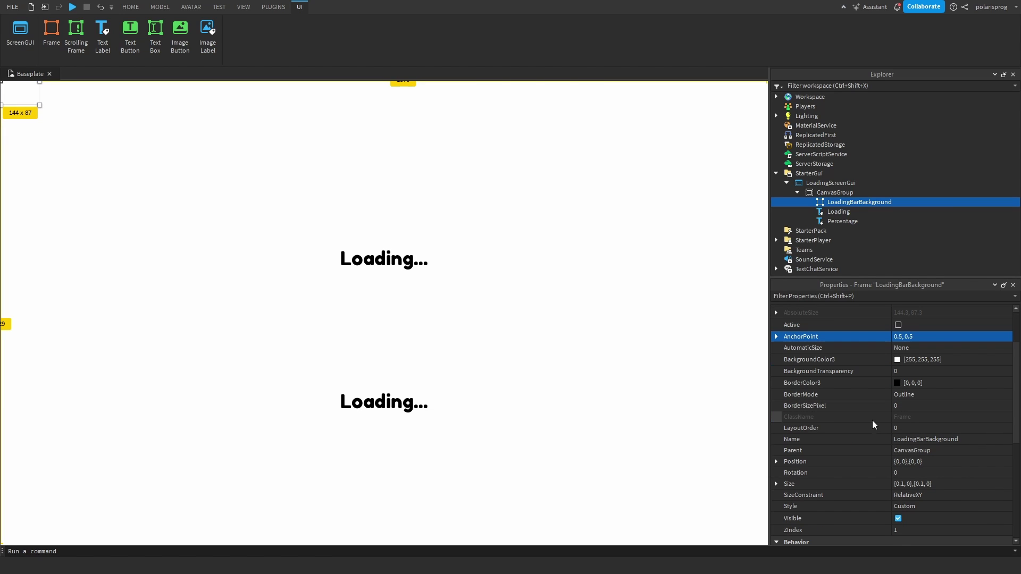
pyautogui.scroll(-3, 872, 420)
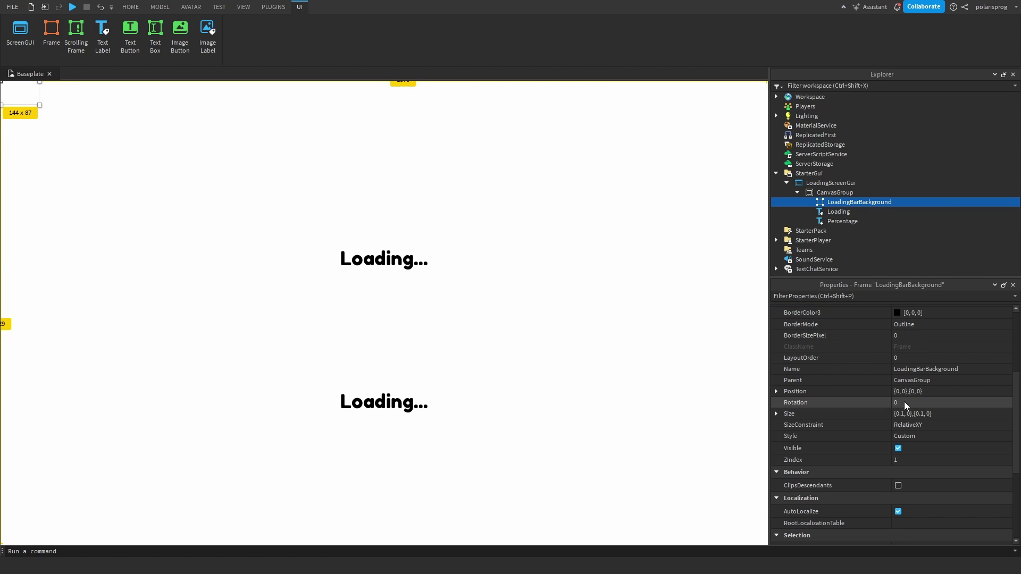
pyautogui.moveTo(13, 97); pyautogui.dragTo(474, 314)
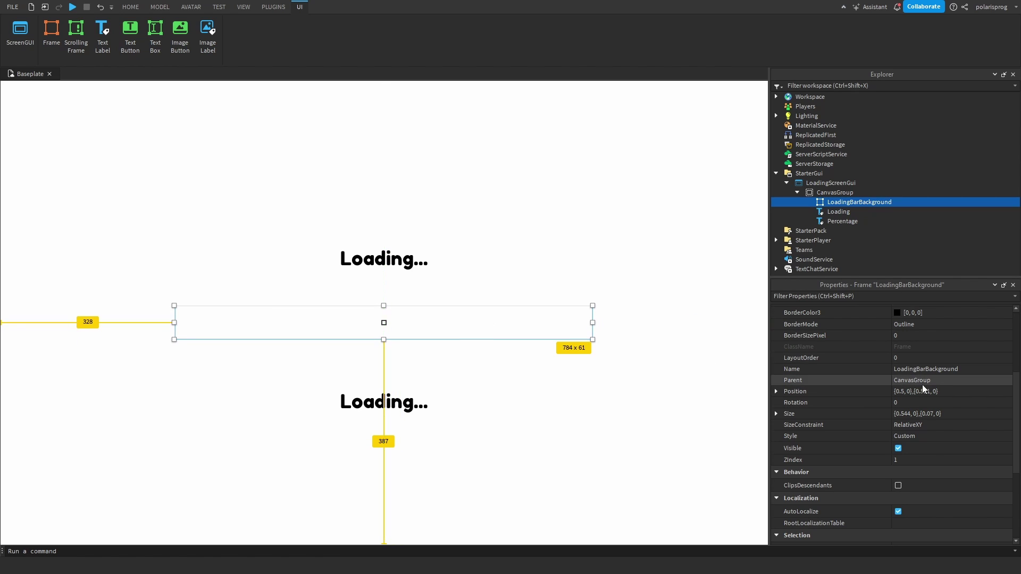
pyautogui.click(924, 390)
pyautogui.click(925, 390)
pyautogui.press('Delete')
pyautogui.press('Delete')
pyautogui.press('Return')
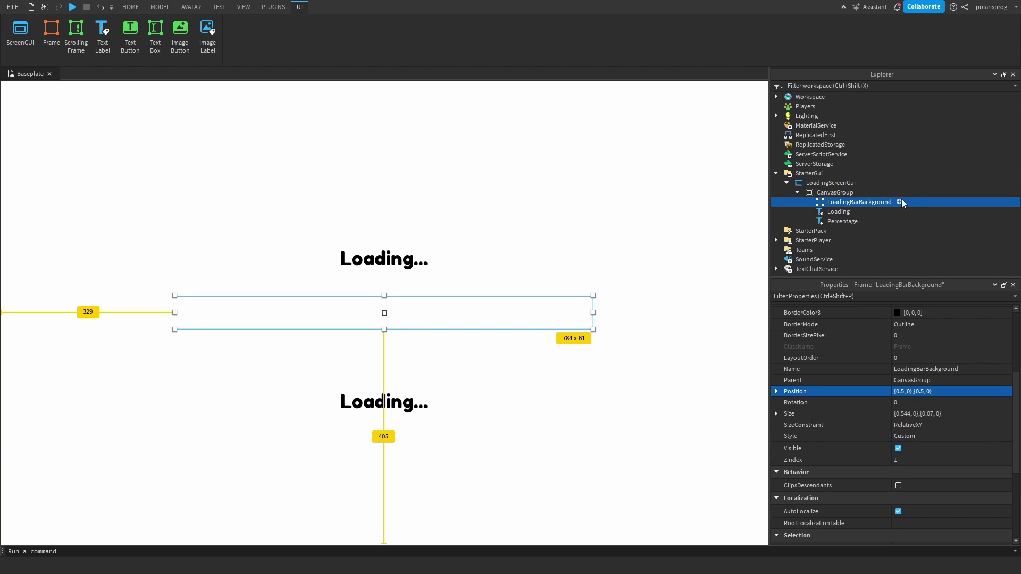
# Step: Add a UIStroke outline to LoadingBarBackground
pyautogui.click(899, 202)
pyautogui.write('ui')
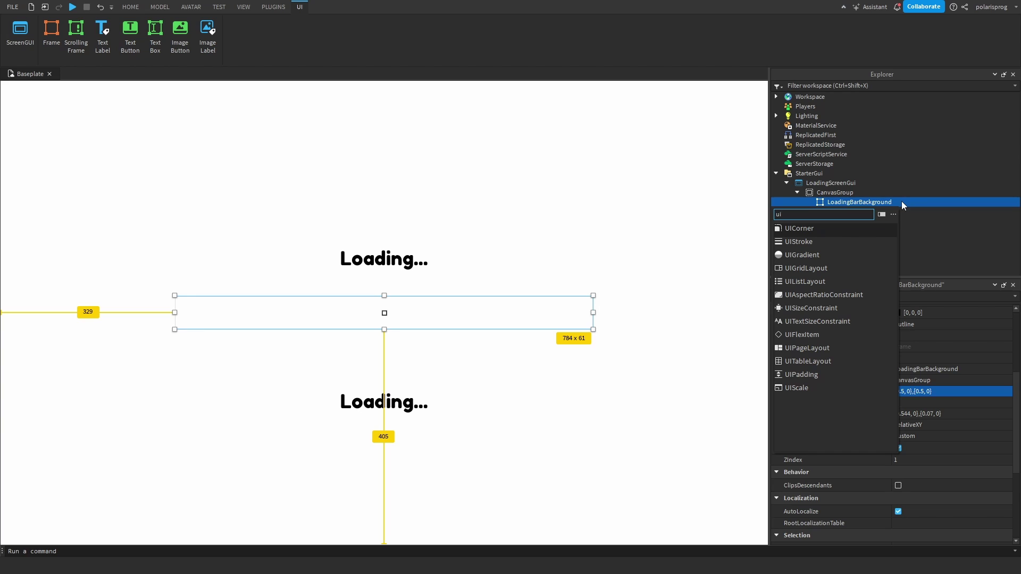
pyautogui.press('Down')
pyautogui.press('Return')
pyautogui.click(843, 212)
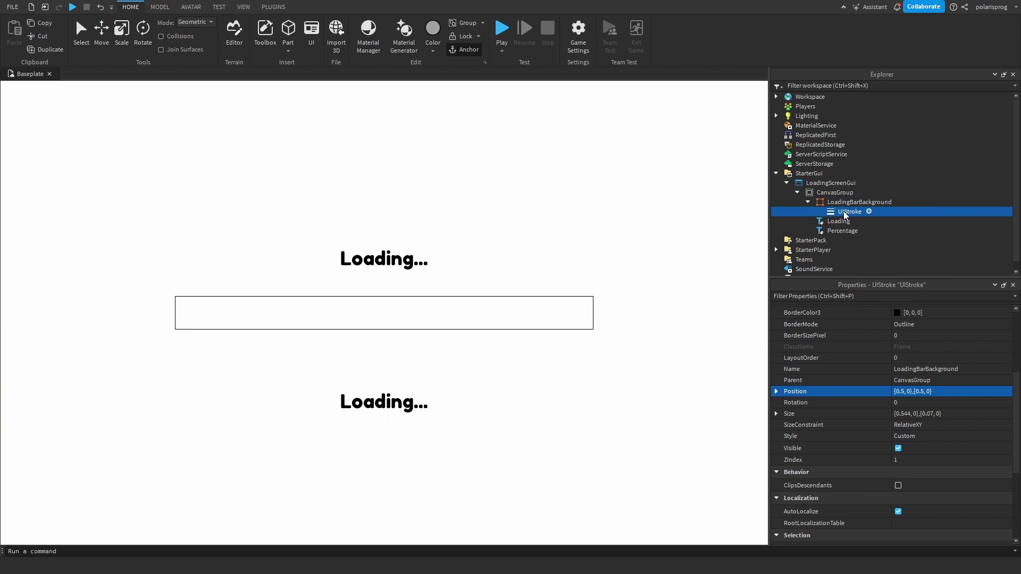
pyautogui.click(924, 361)
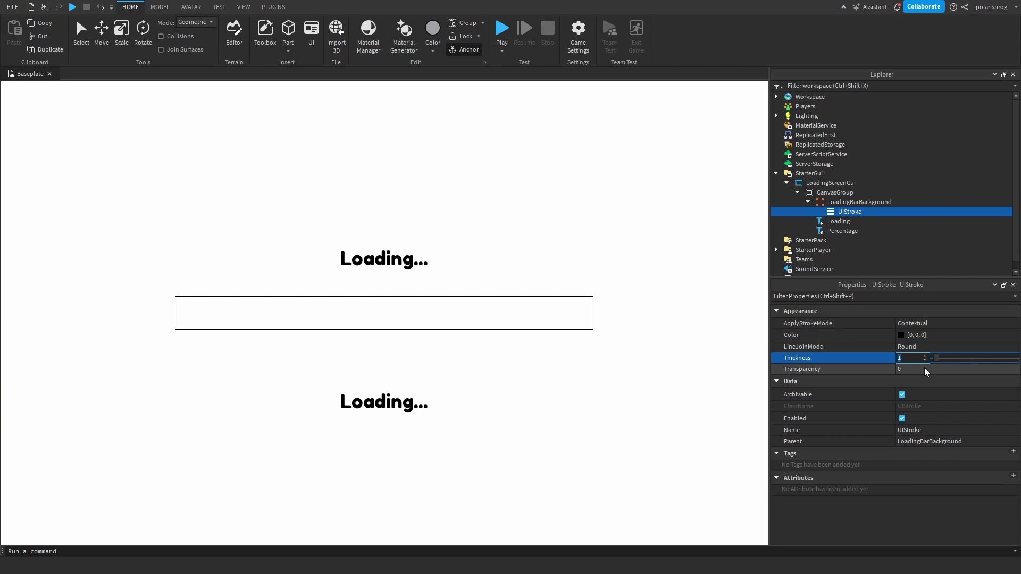
# Step: Add a UICorner and set its CornerRadius to 0.3, 0
pyautogui.click(898, 202)
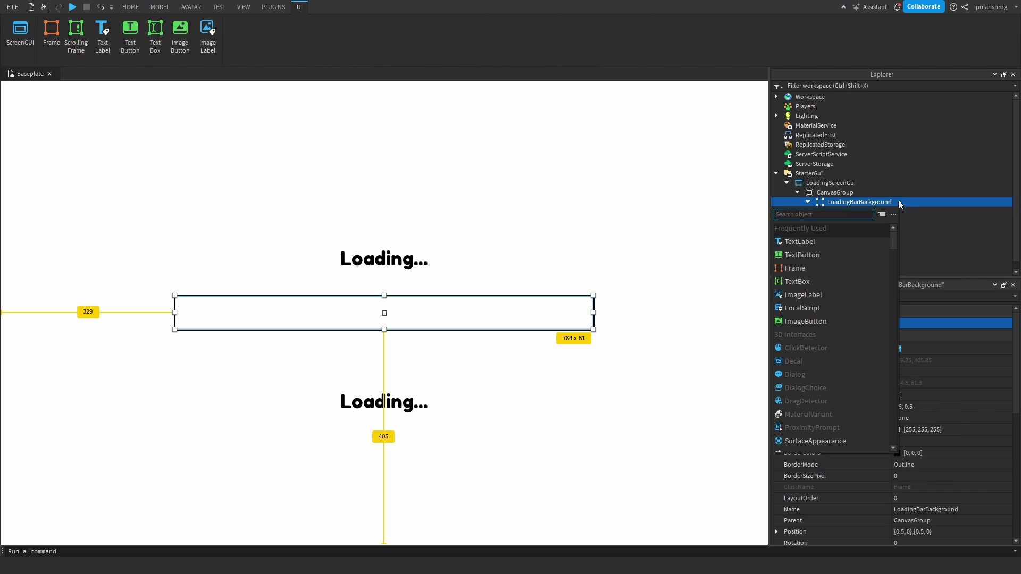
pyautogui.write('UICorner')
pyautogui.press('Return')
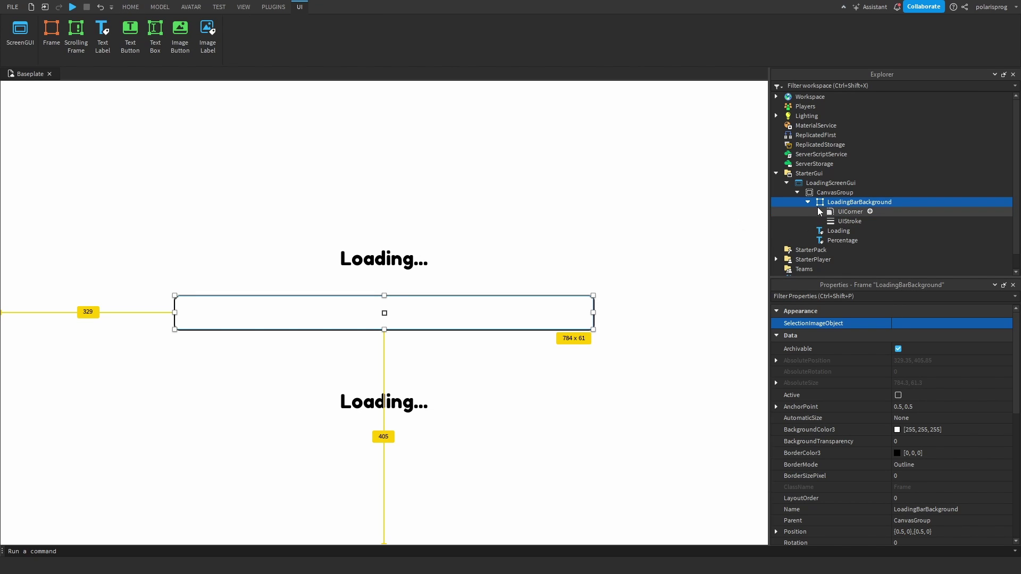
pyautogui.moveTo(819, 212); pyautogui.dragTo(849, 221)
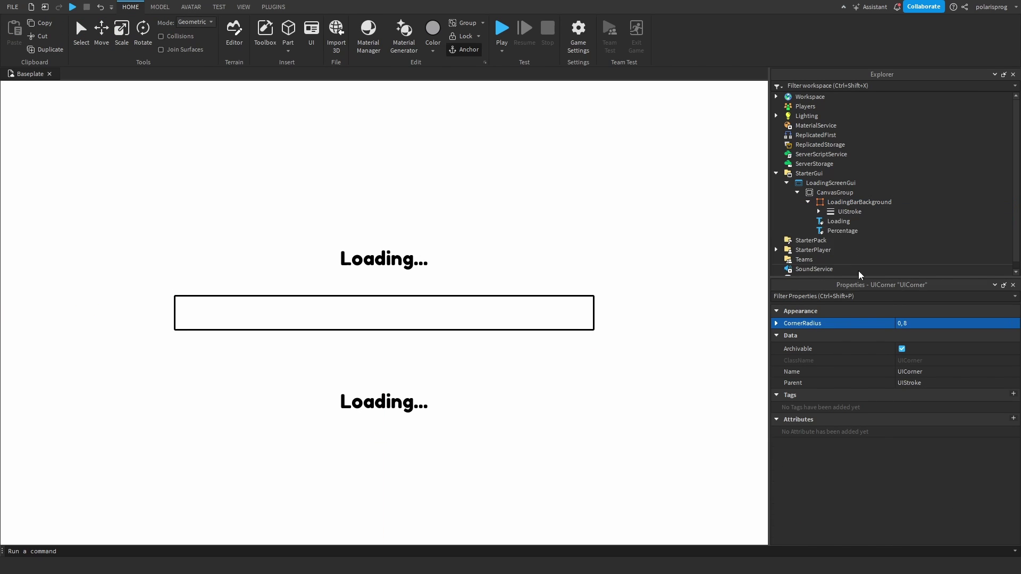
pyautogui.click(778, 324)
pyautogui.click(897, 345)
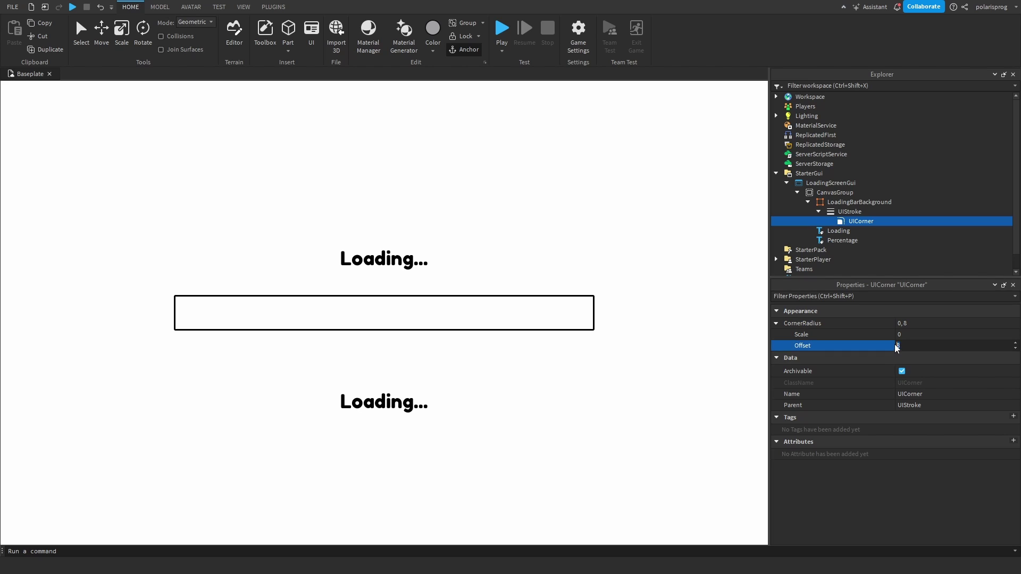
pyautogui.write('0')
pyautogui.click(908, 334)
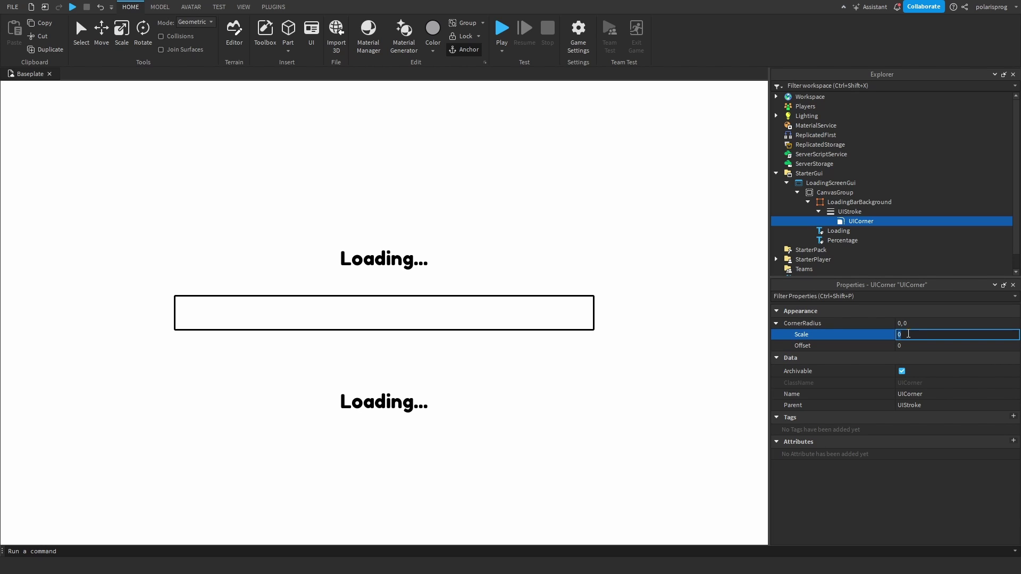
pyautogui.write('3')
pyautogui.press('Return')
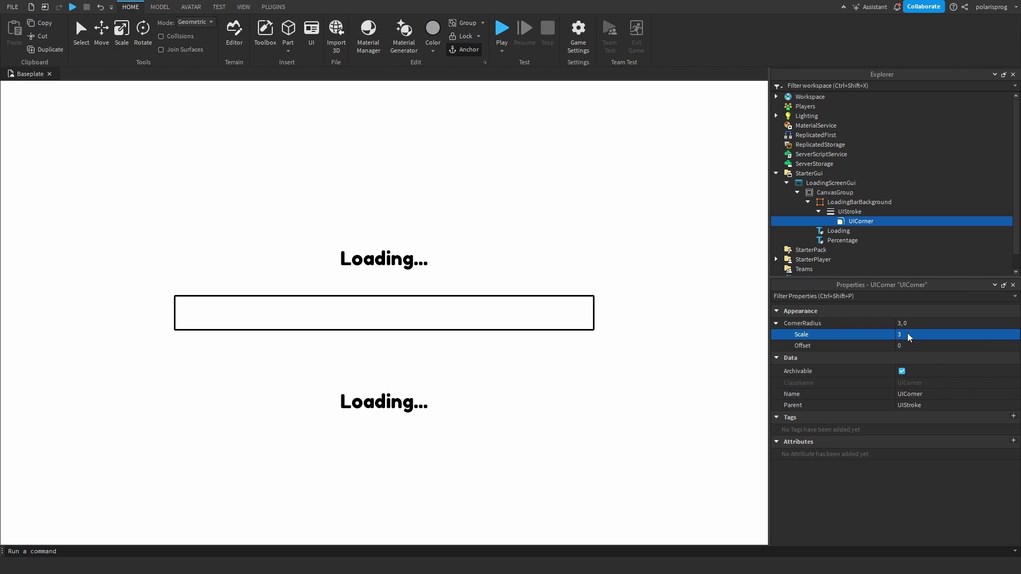
pyautogui.click(924, 335)
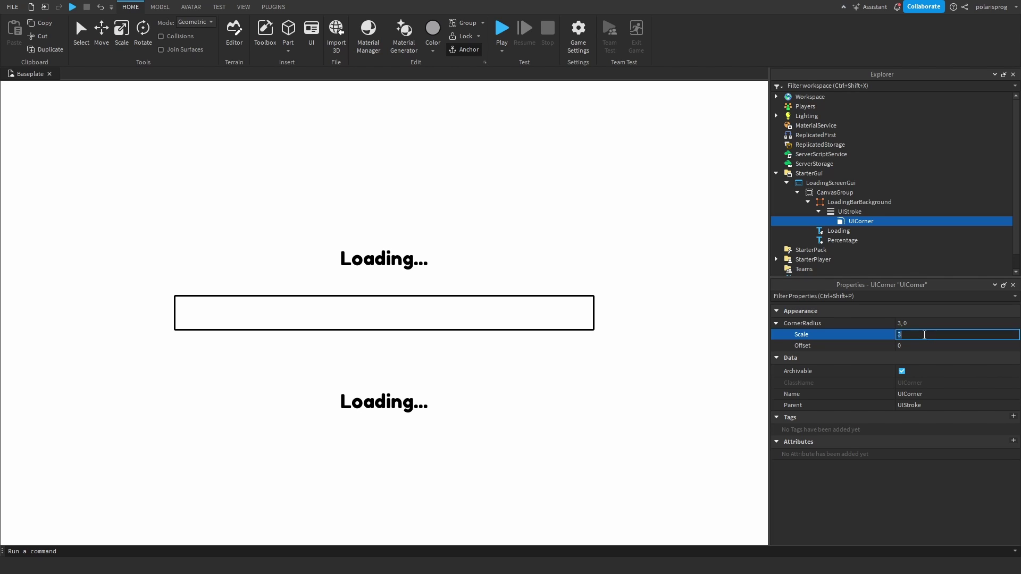
pyautogui.press('Return')
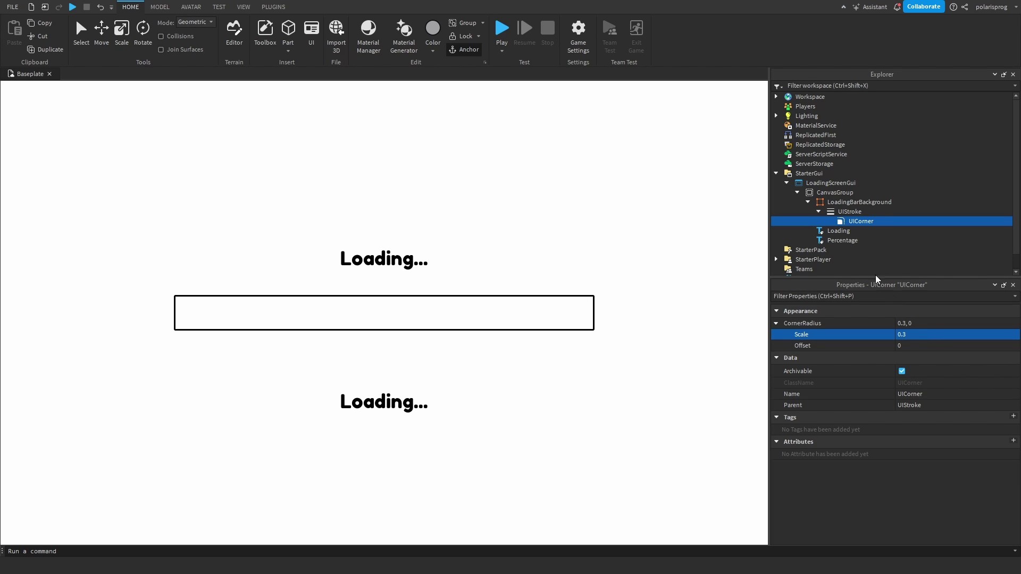
# Step: Move the UICorner directly under LoadingBarBackground so the bar's corners round
pyautogui.moveTo(861, 221); pyautogui.dragTo(857, 202)
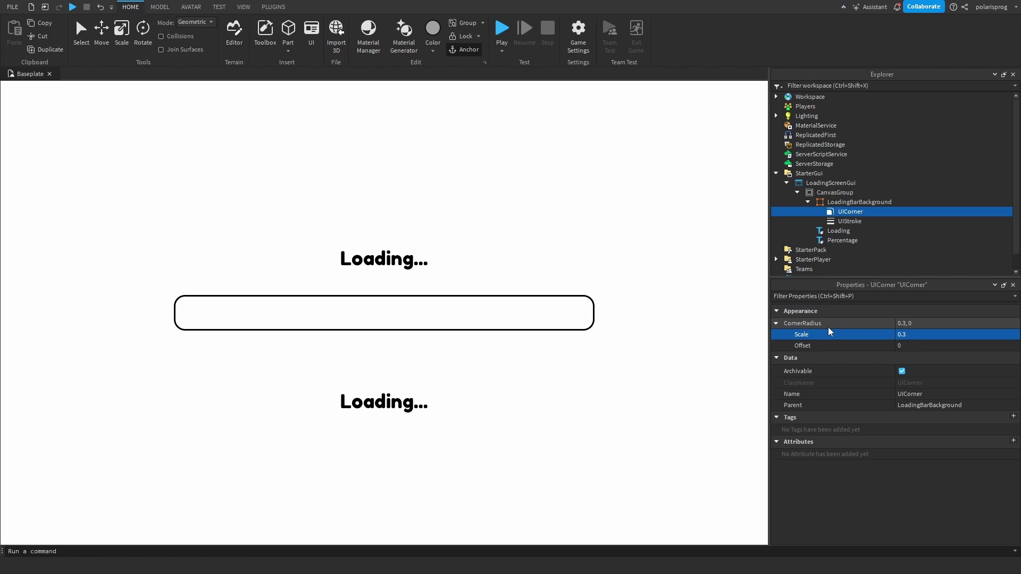
pyautogui.click(777, 324)
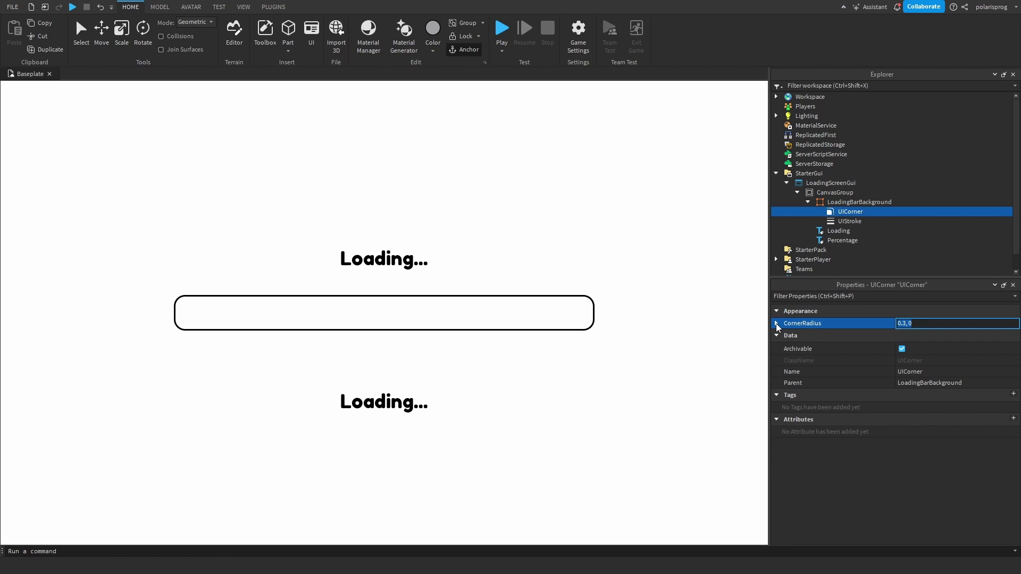
pyautogui.click(777, 324)
pyautogui.click(777, 324)
pyautogui.click(832, 202)
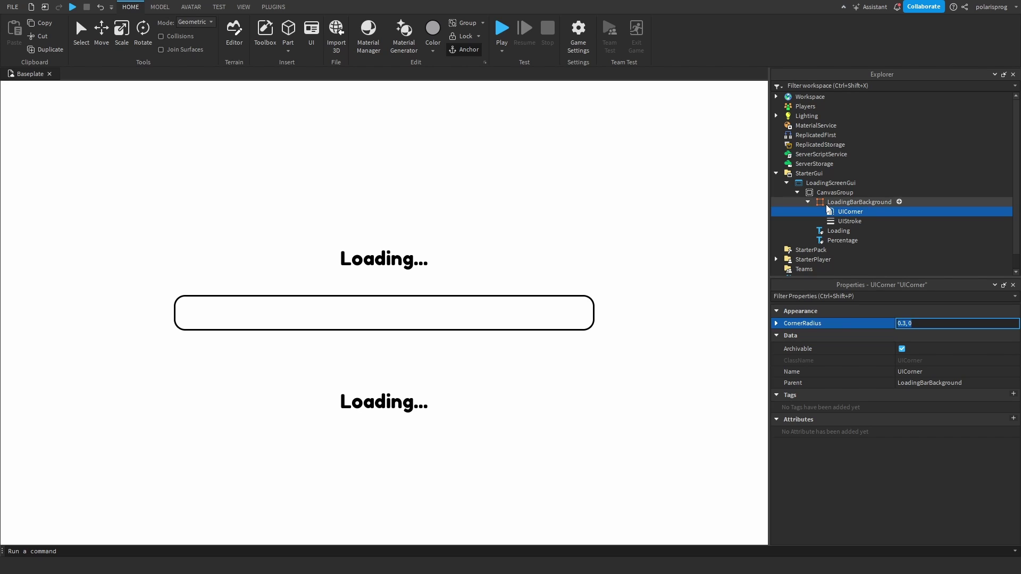
# Step: Duplicate LoadingBarBackground, nest the copy inside it, and set AnchorPoint 0, 0
pyautogui.hotkey('ctrl', 'd')
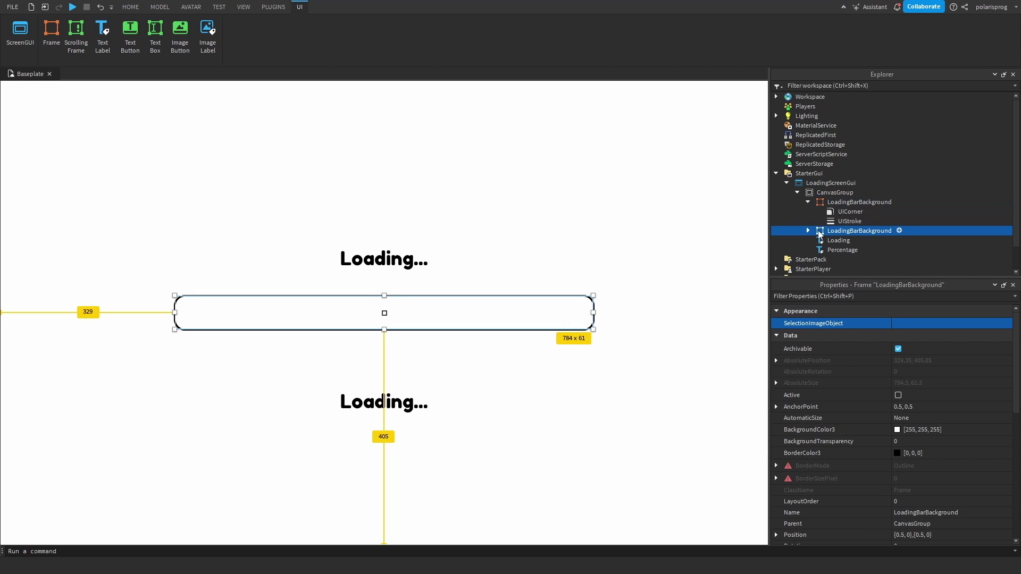
pyautogui.moveTo(838, 236); pyautogui.dragTo(880, 204)
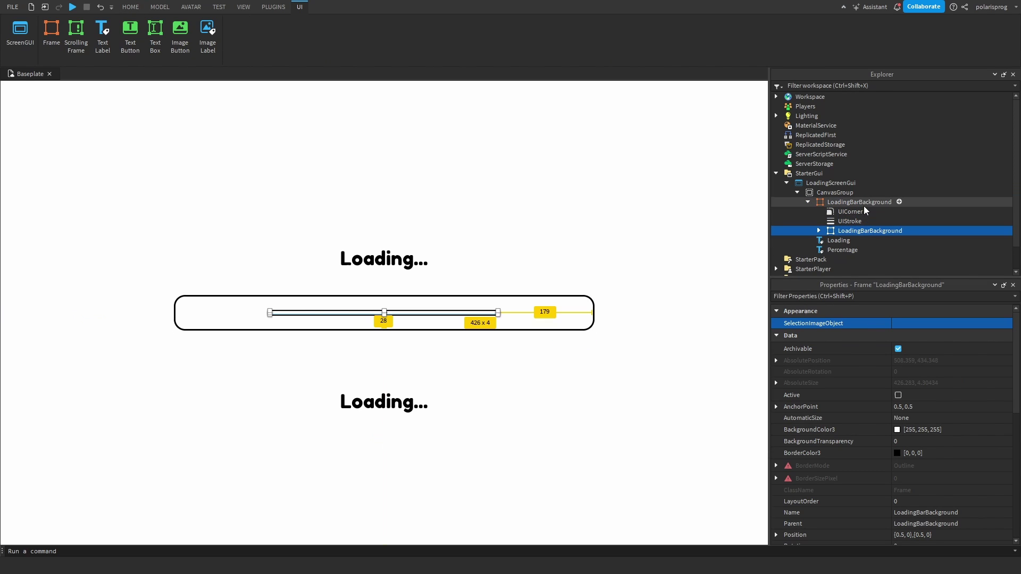
pyautogui.click(862, 296)
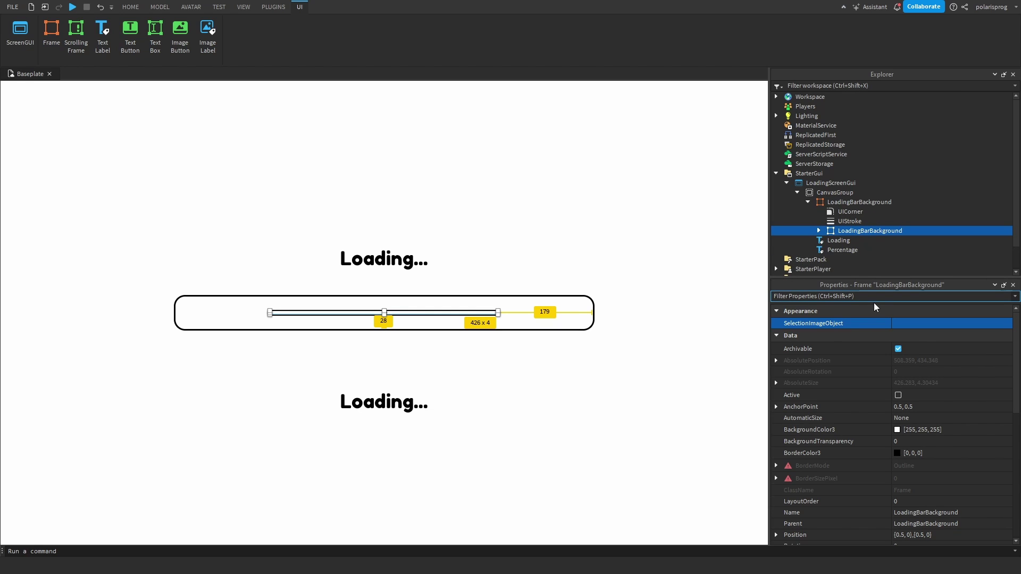
pyautogui.click(912, 406)
pyautogui.write('0')
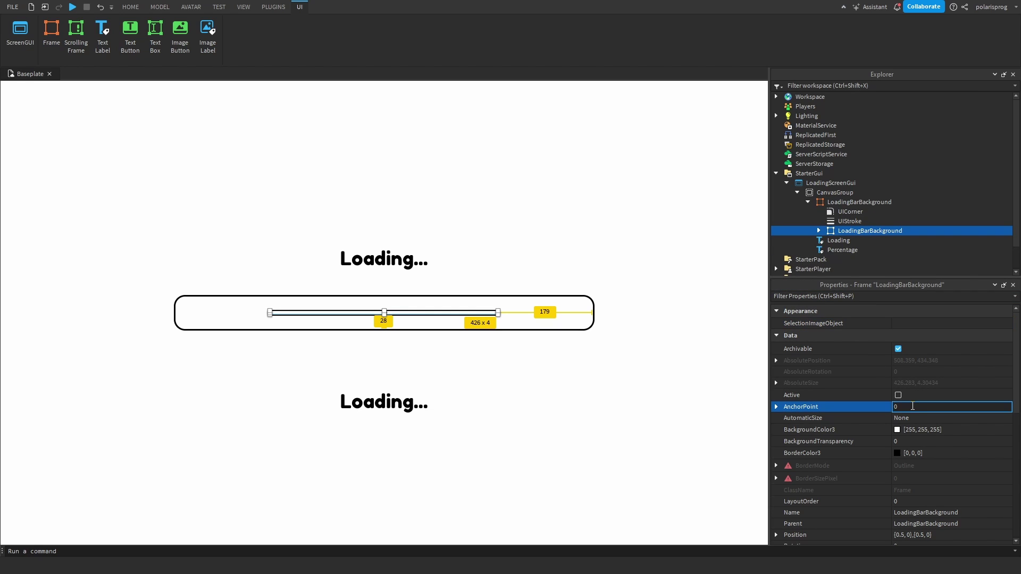
pyautogui.press('Return')
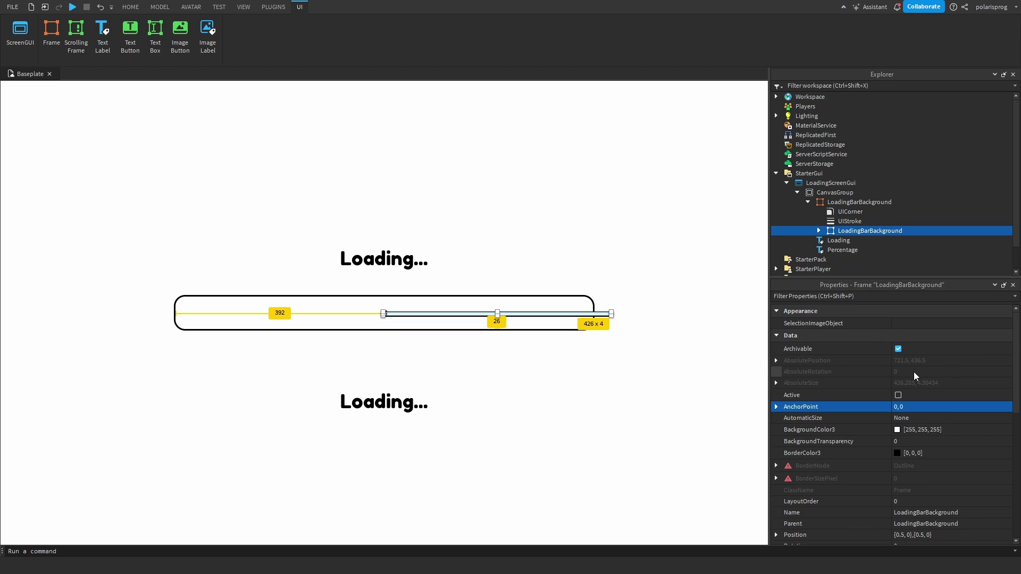
# Step: Size the copy {0.3,0},{1,0} and place it at {0,0},{0,0} at the bar's left end
pyautogui.click(841, 296)
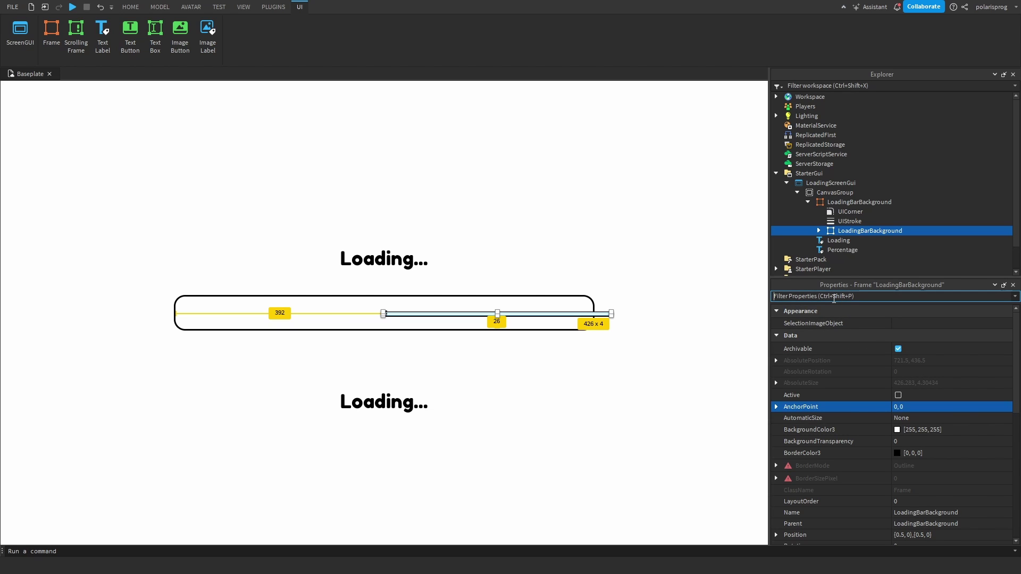
pyautogui.scroll(-4, 850, 397)
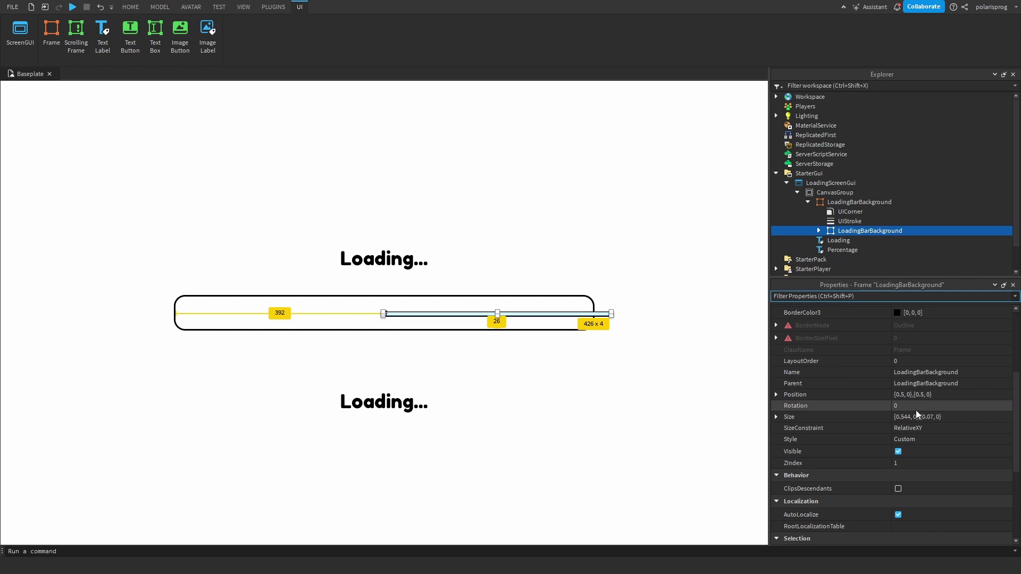
pyautogui.click(926, 420)
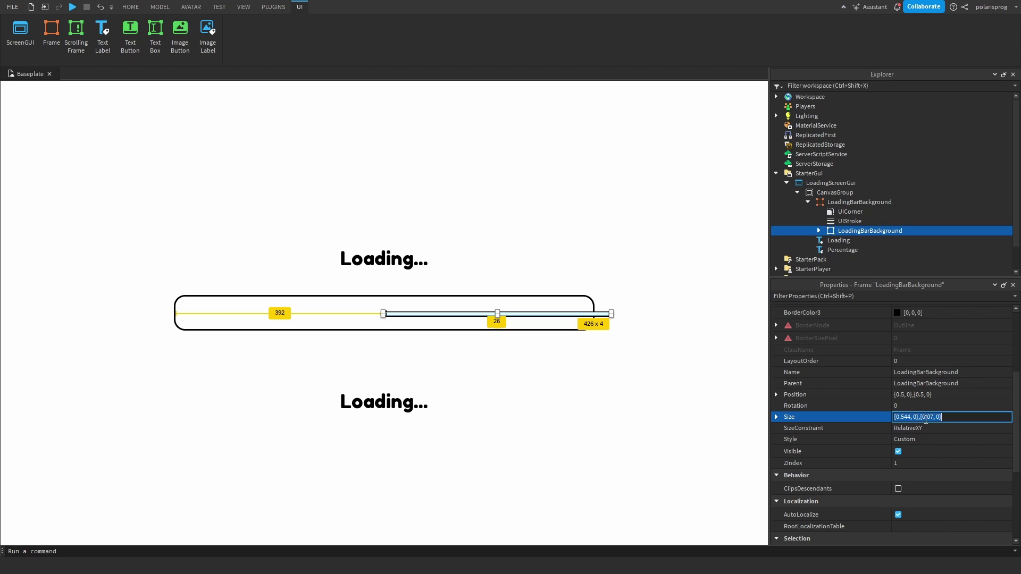
pyautogui.write('1')
pyautogui.press('Return')
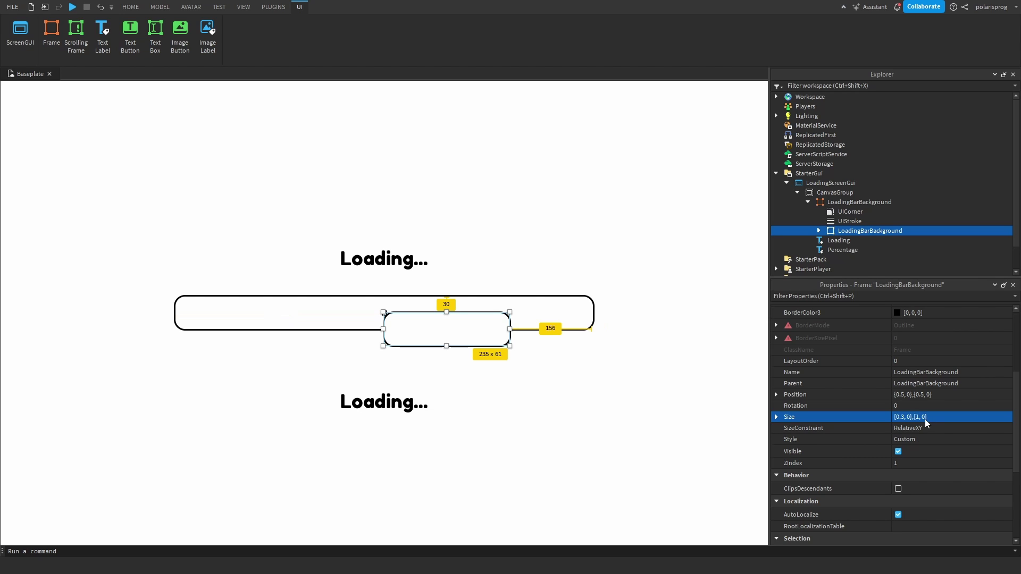
pyautogui.scroll(-1, 819, 414)
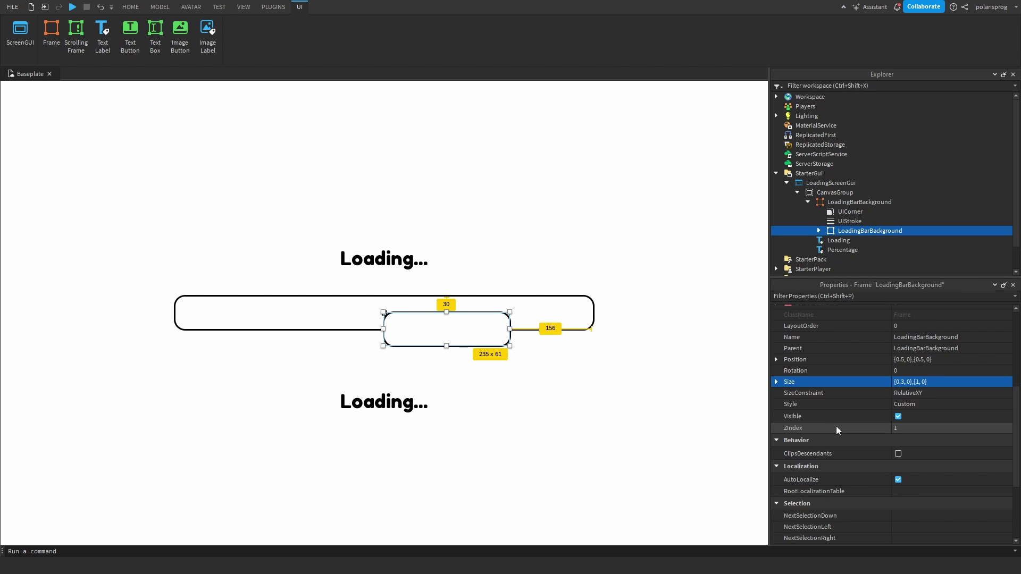
pyautogui.scroll(3, 841, 427)
pyautogui.click(949, 466)
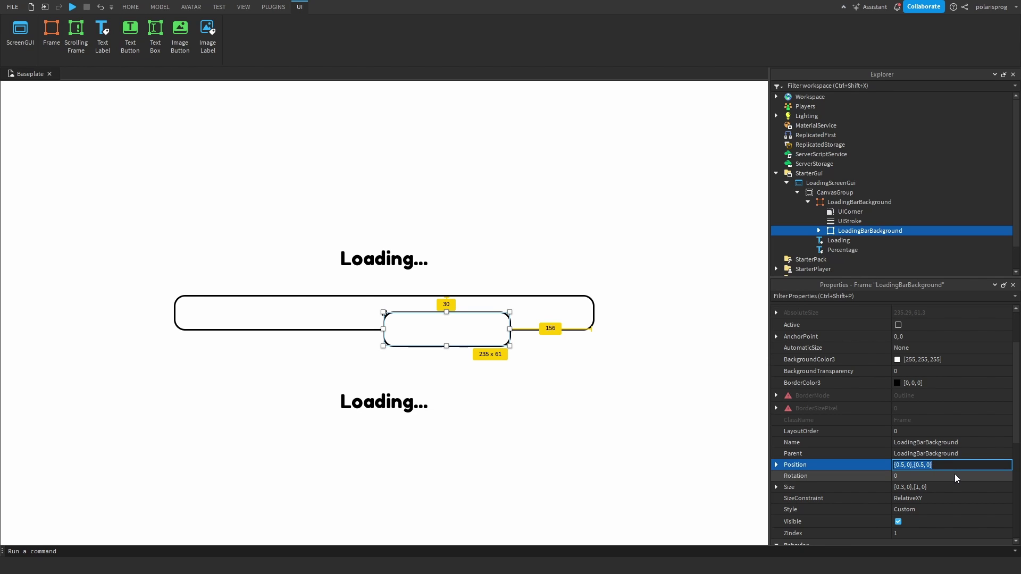
pyautogui.write('0, 0},{0, 0')
pyautogui.press('Return')
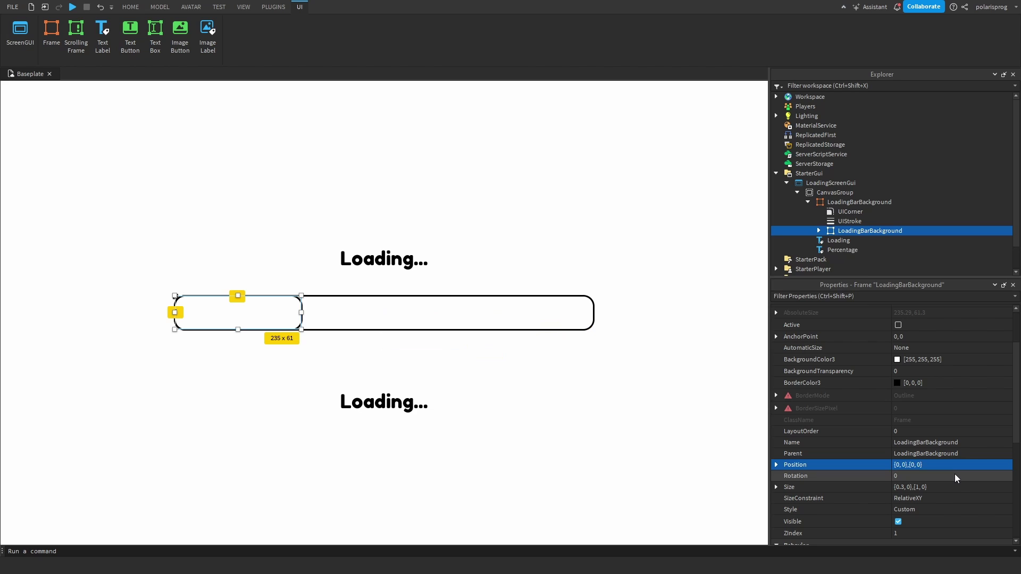
pyautogui.scroll(2, 877, 410)
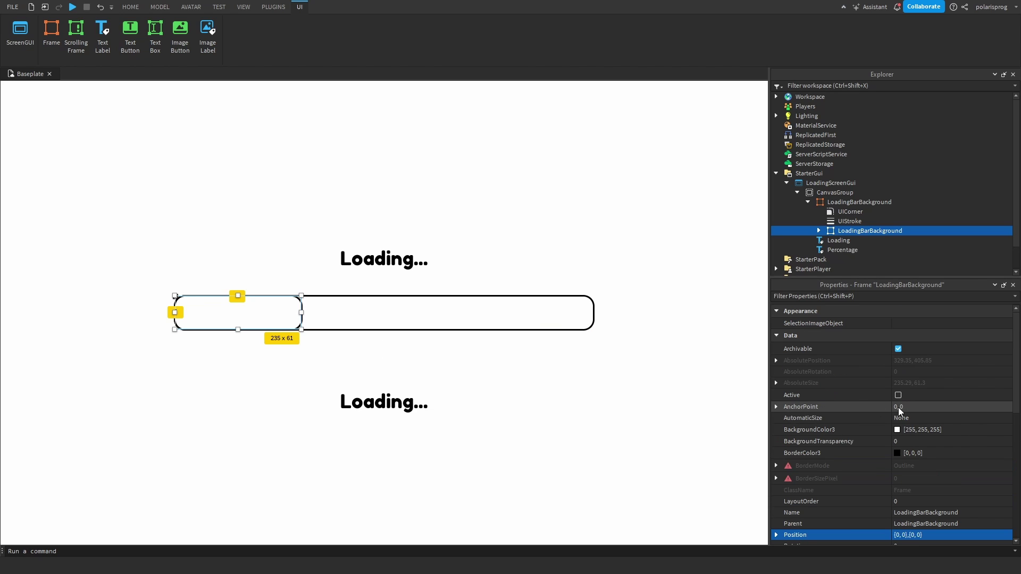
pyautogui.click(898, 429)
# Step: Colour the inner frame grey, then delete and restore its UIStroke outline
pyautogui.moveTo(638, 204); pyautogui.dragTo(631, 217)
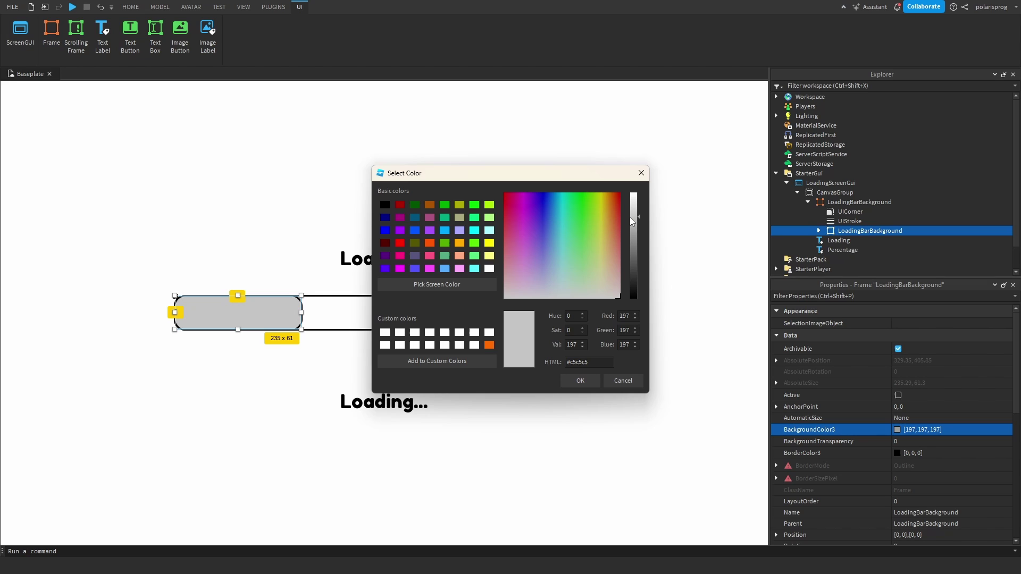
pyautogui.click(598, 381)
pyautogui.click(818, 230)
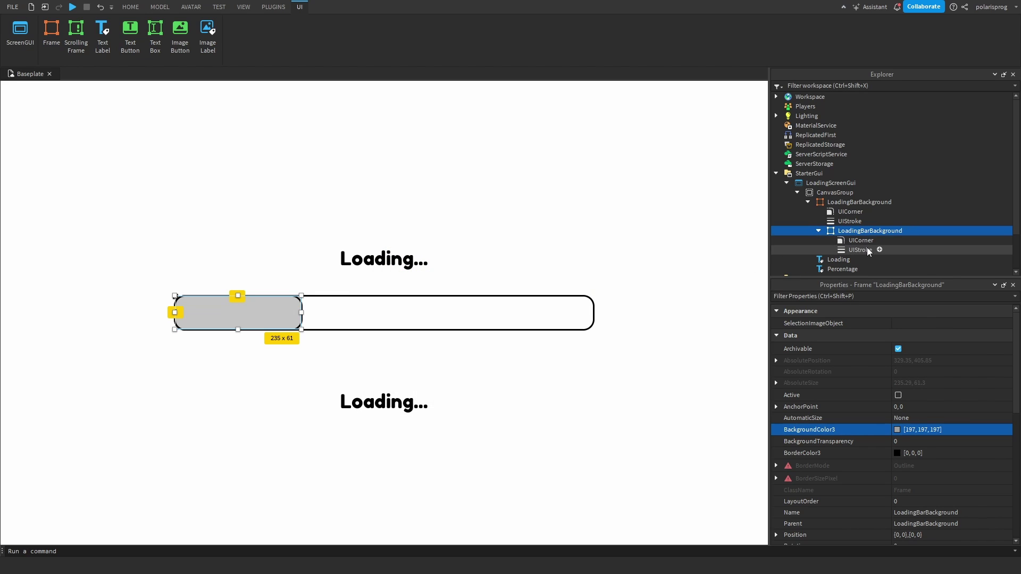
pyautogui.click(860, 250)
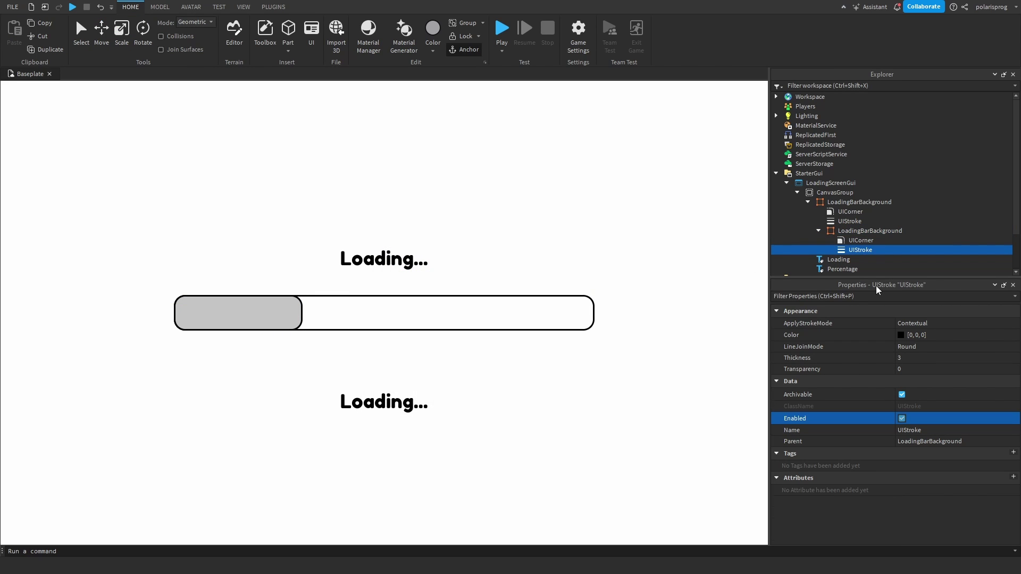
pyautogui.press('Delete')
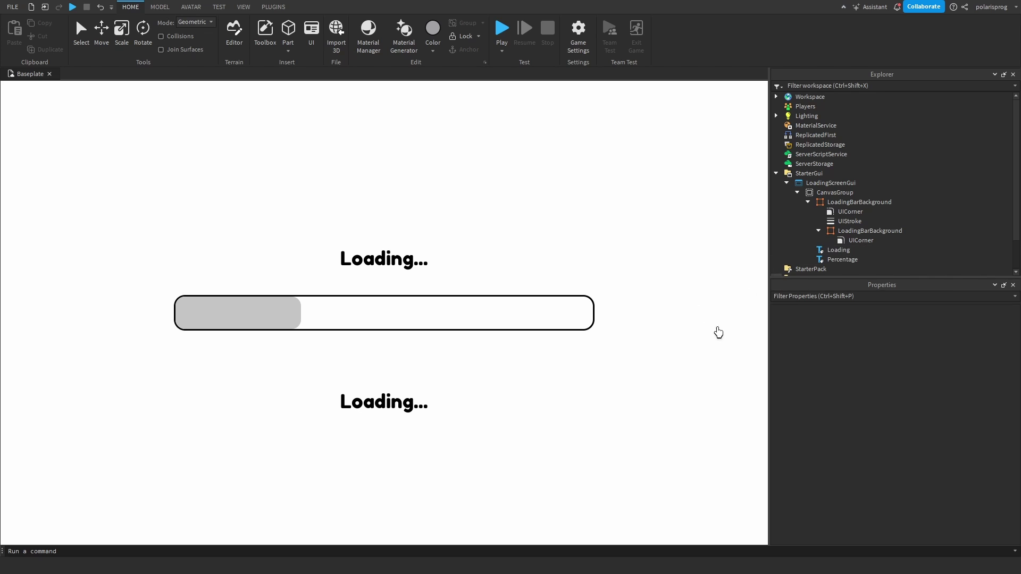
pyautogui.hotkey('ctrl', 'z')
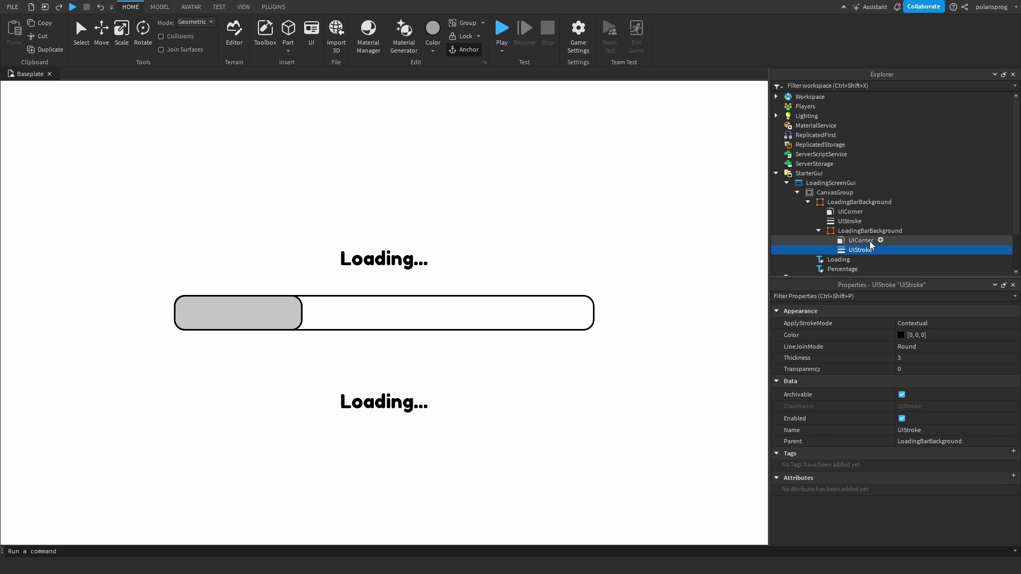
# Step: Lighten the inner frame to 203, 203, 203 and rename it LoadingBar
pyautogui.click(879, 232)
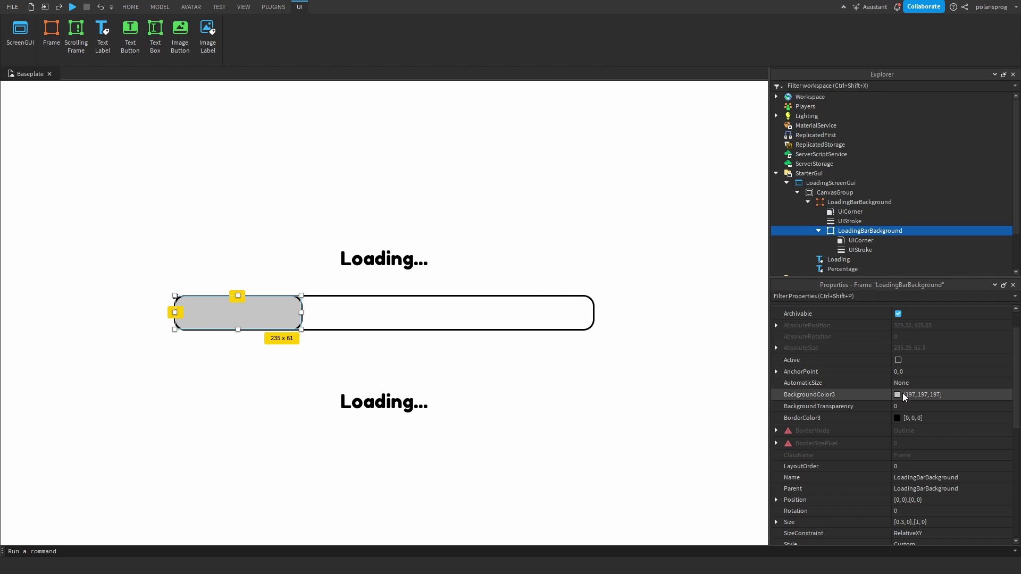
pyautogui.click(901, 394)
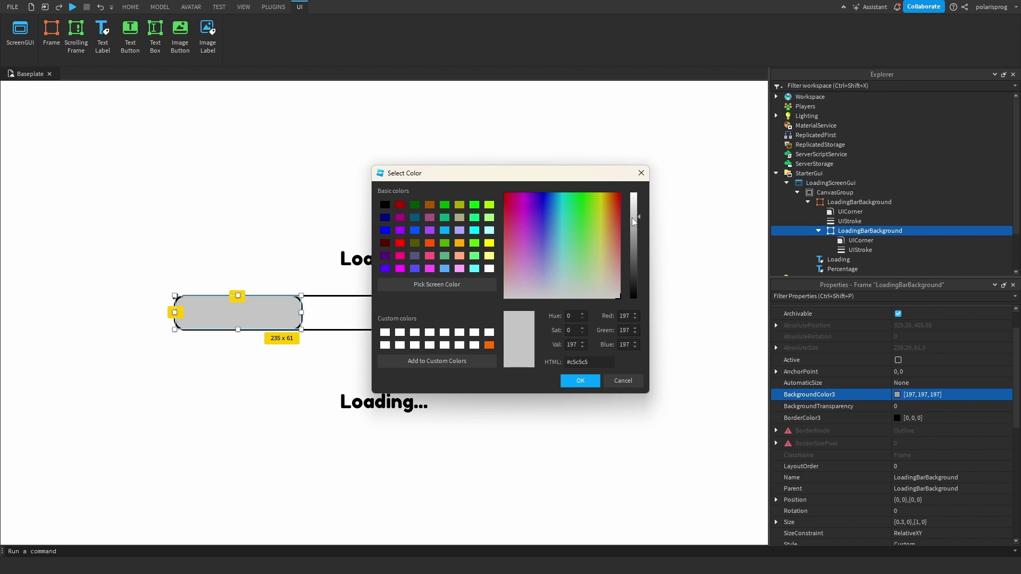
pyautogui.moveTo(632, 220); pyautogui.dragTo(635, 214)
pyautogui.click(582, 381)
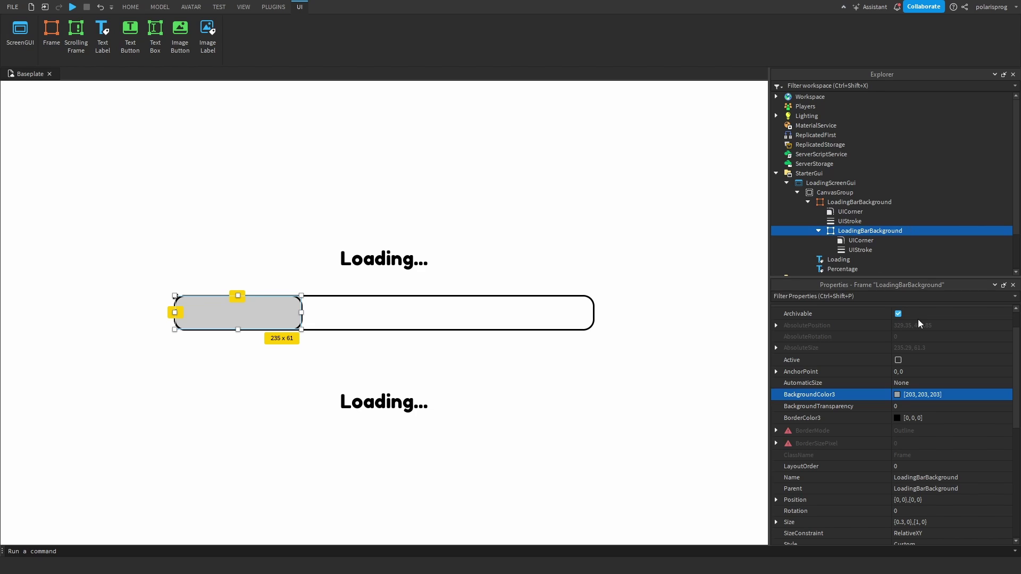
pyautogui.press('F2')
pyautogui.write('LoadingBar')
pyautogui.press('Return')
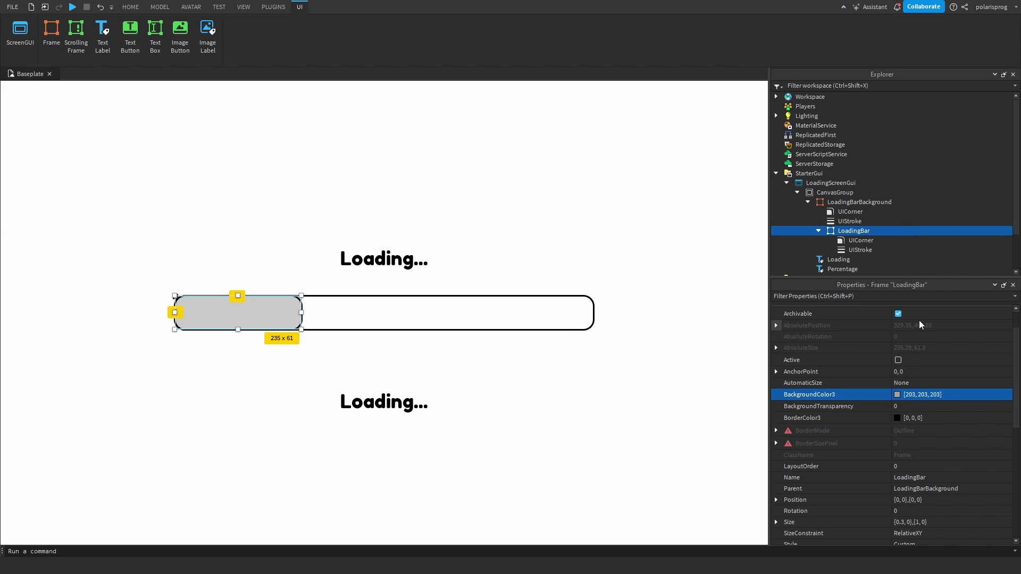
pyautogui.click(851, 203)
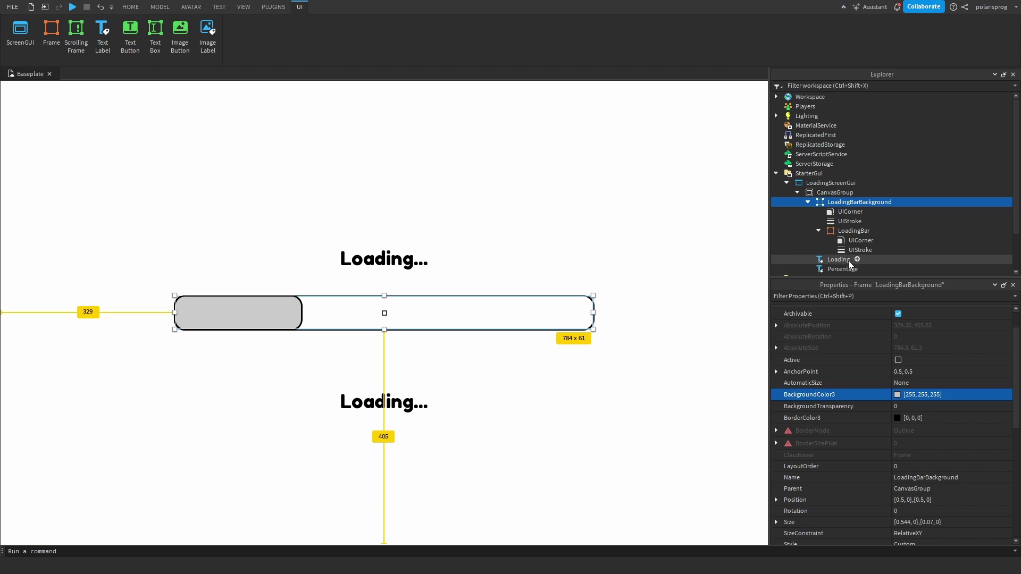
# Step: Change the Percentage label's text to 58% and shrink the label slightly
pyautogui.click(853, 231)
pyautogui.scroll(-2, 850, 224)
pyautogui.click(842, 223)
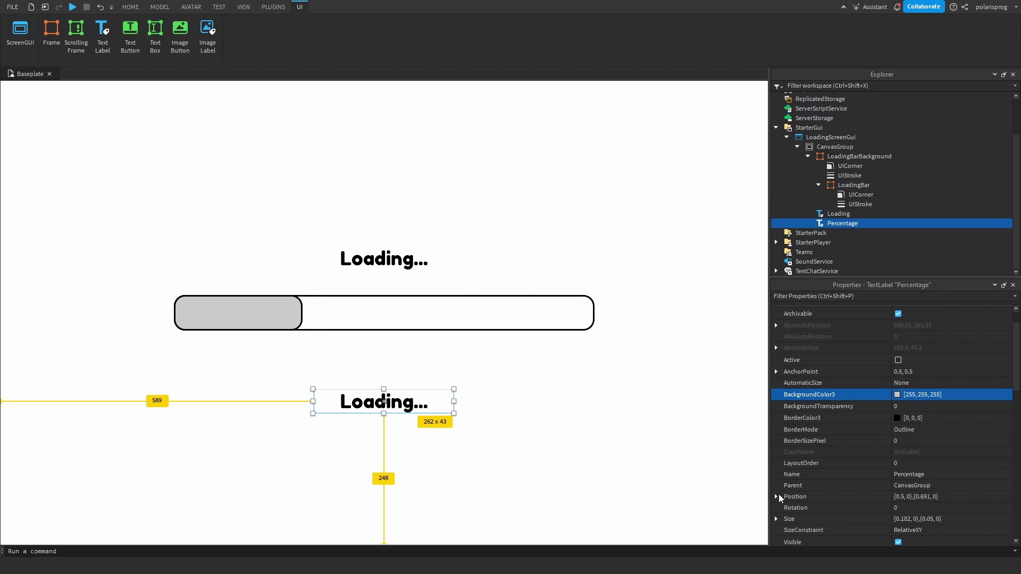
pyautogui.scroll(-10, 942, 448)
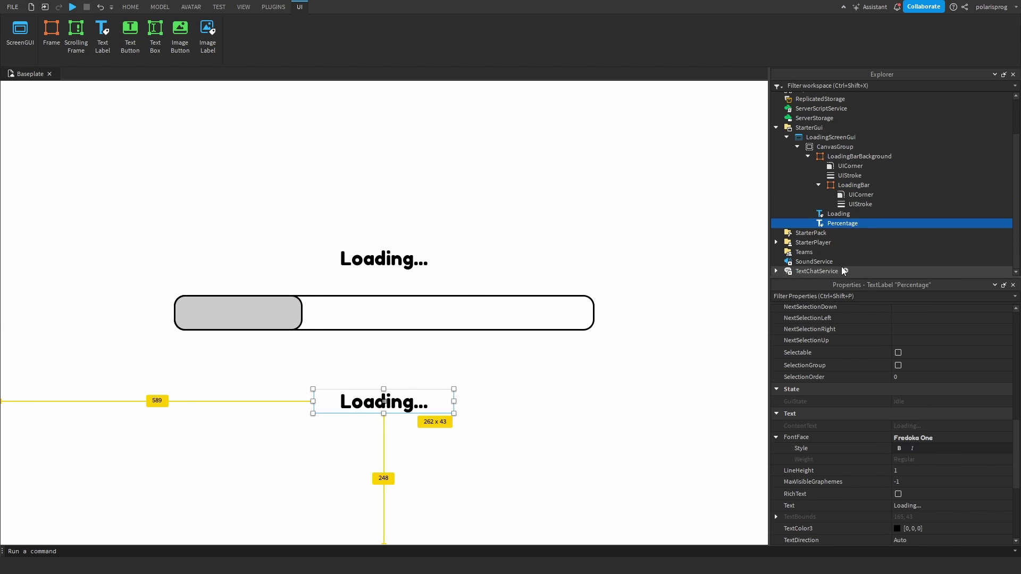
pyautogui.scroll(-4, 956, 429)
pyautogui.click(920, 371)
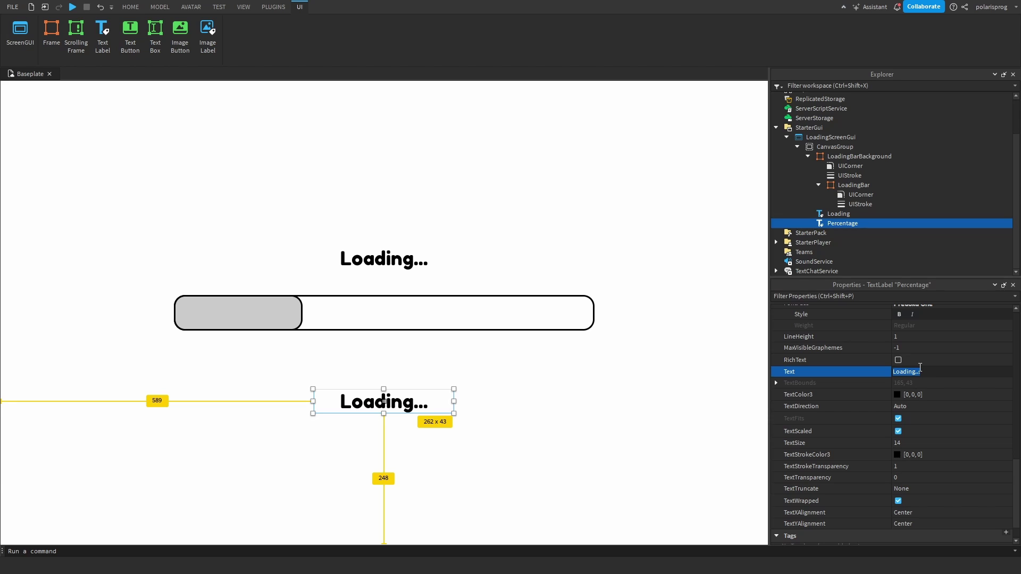
pyautogui.write('58%')
pyautogui.press('Return')
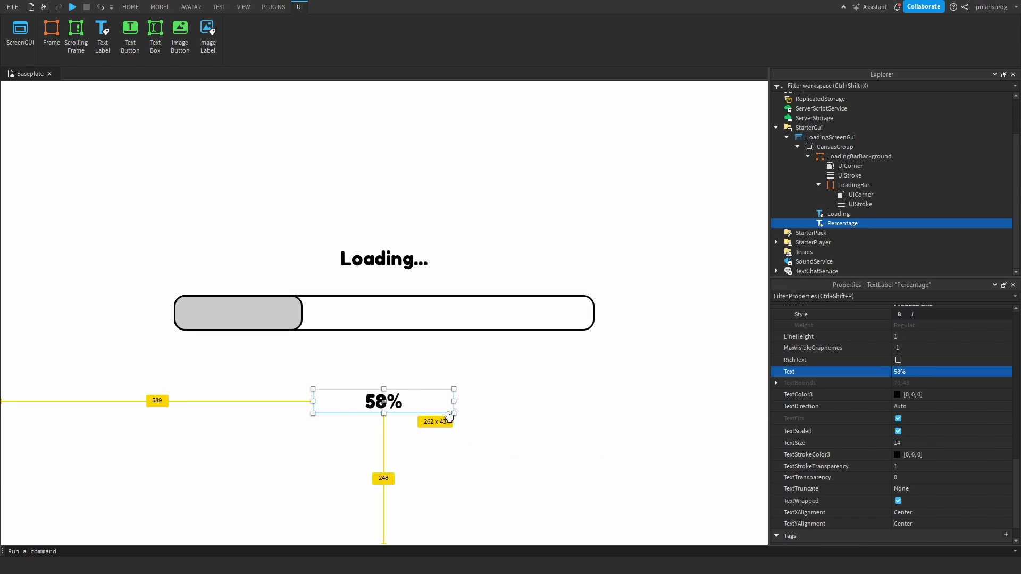
pyautogui.moveTo(454, 413); pyautogui.dragTo(391, 435)
# Step: Move the 58% label up just below the bar and re-centre the Loading title above it
pyautogui.click(403, 317)
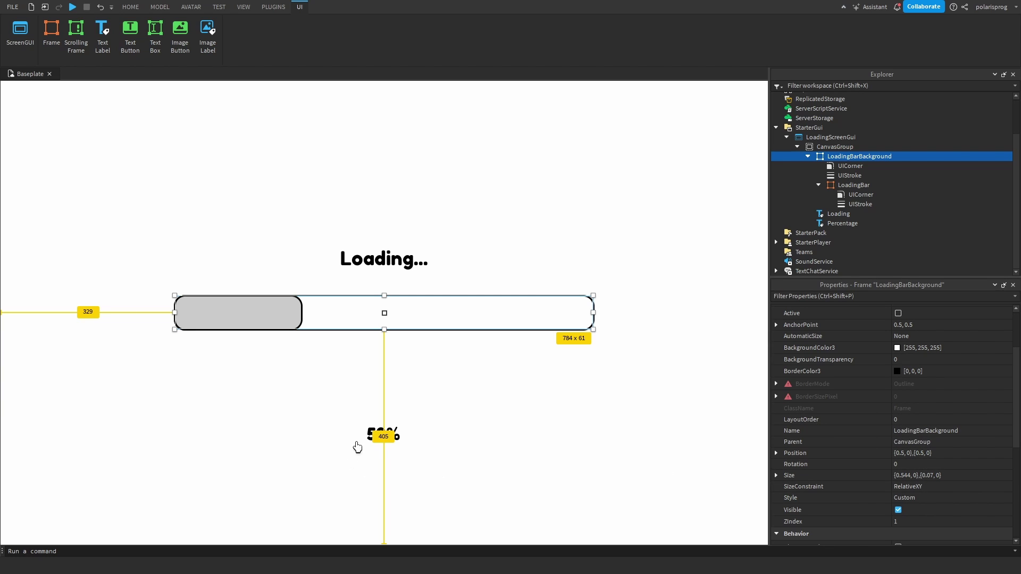
pyautogui.click(391, 435)
pyautogui.moveTo(391, 435); pyautogui.dragTo(391, 365)
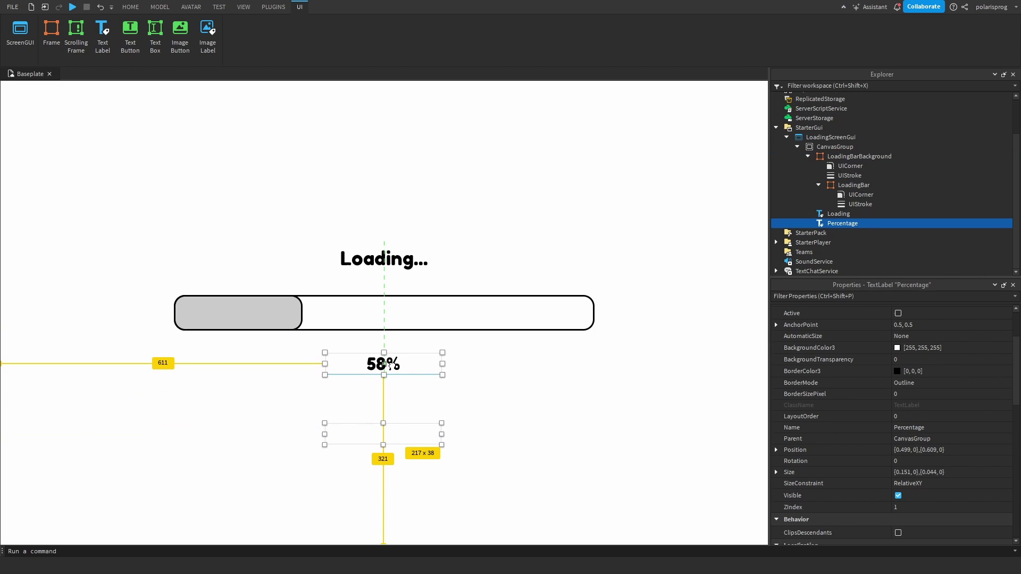
pyautogui.click(382, 260)
pyautogui.moveTo(382, 260)
pyautogui.mouseDown()
pyautogui.moveTo(386, 275)
pyautogui.moveTo(389, 254)
pyautogui.moveTo(390, 264)
pyautogui.mouseUp()
pyautogui.keyDown('shift'); pyautogui.click(383, 364); pyautogui.keyUp('shift')
# Step: Insert a LocalScript into ReplicatedFirst
pyautogui.click(864, 186)
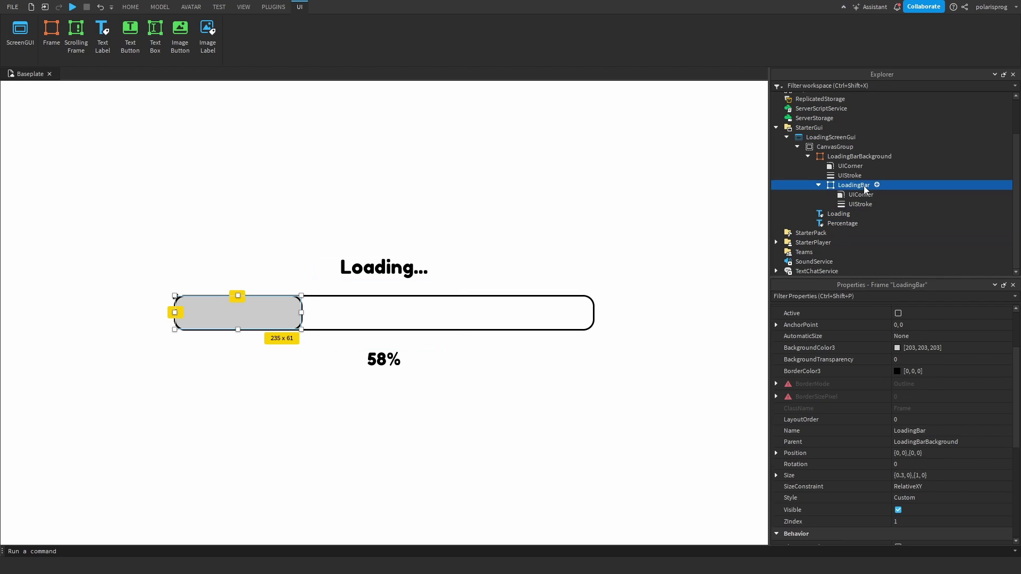
pyautogui.click(838, 147)
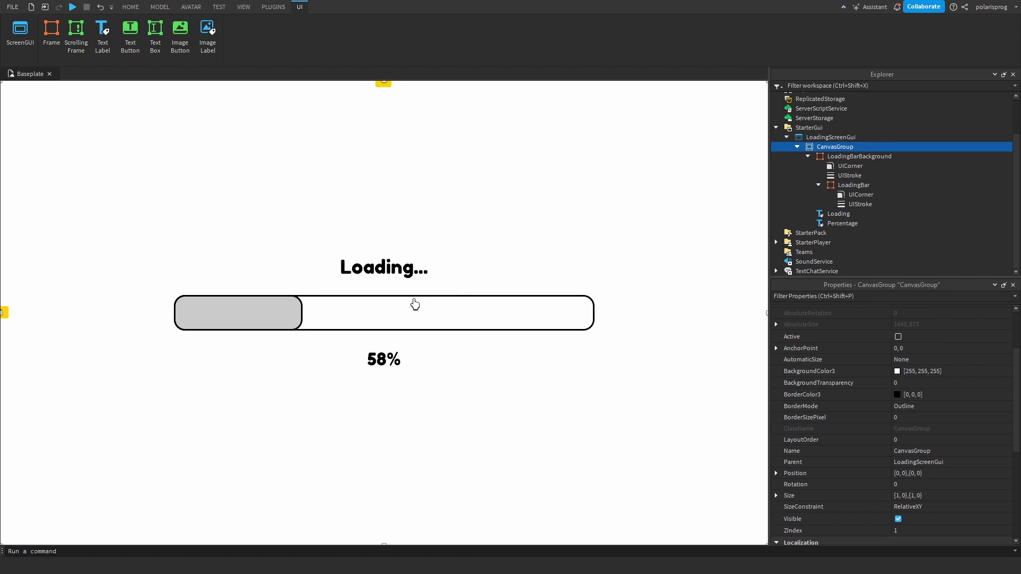
pyautogui.scroll(3, 904, 170)
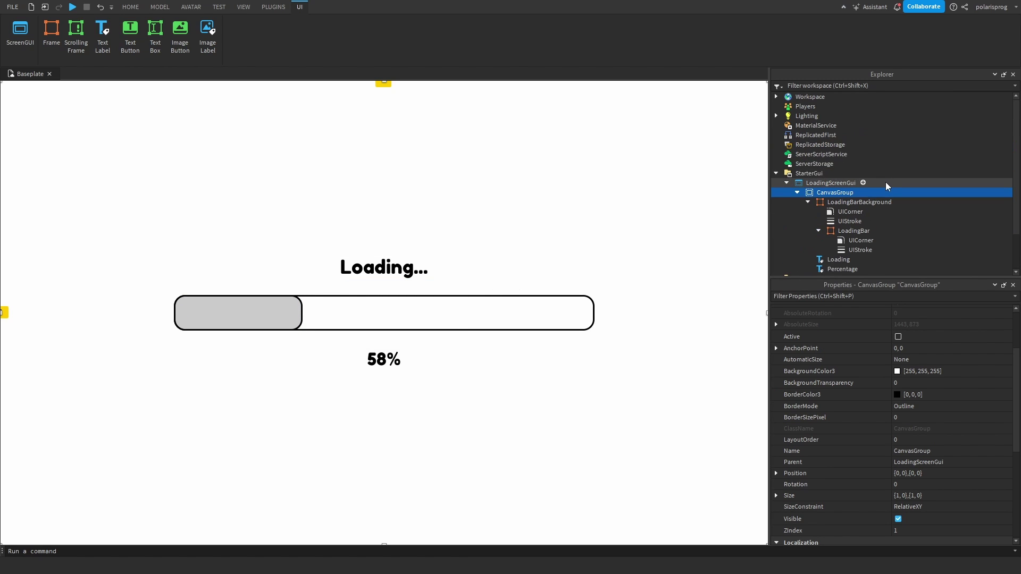
pyautogui.click(835, 144)
pyautogui.click(833, 136)
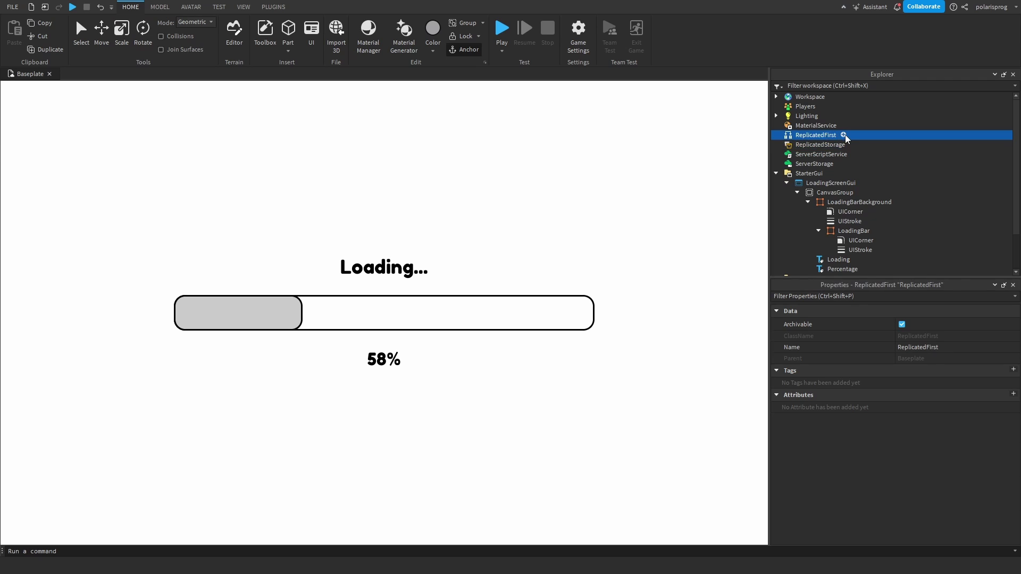
pyautogui.click(848, 135)
pyautogui.write('lo')
pyautogui.press('Return')
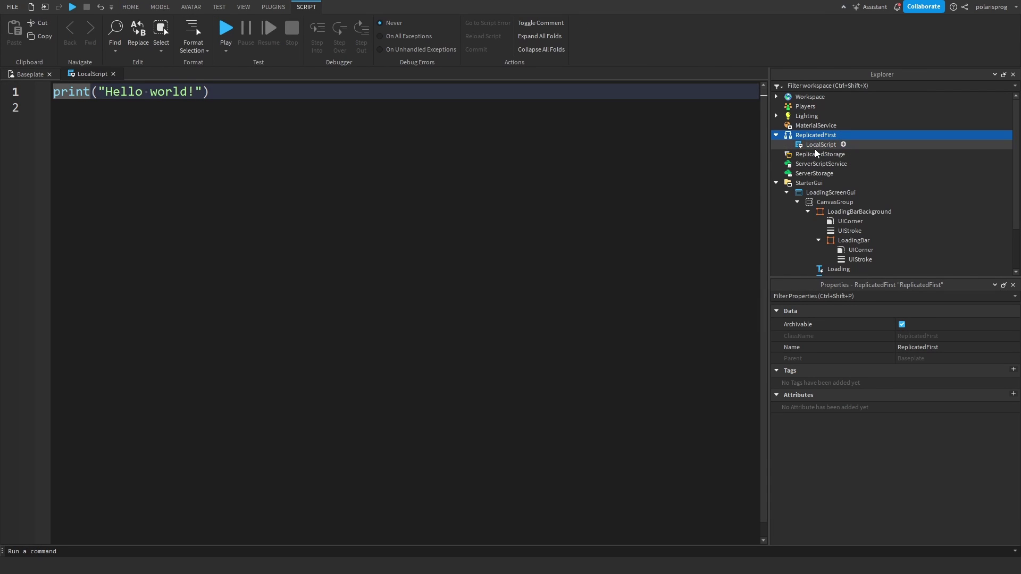
# Step: Rename the LocalScript to LoadingScreen and move LoadingScreenGui inside it
pyautogui.click(818, 145)
pyautogui.press('F2')
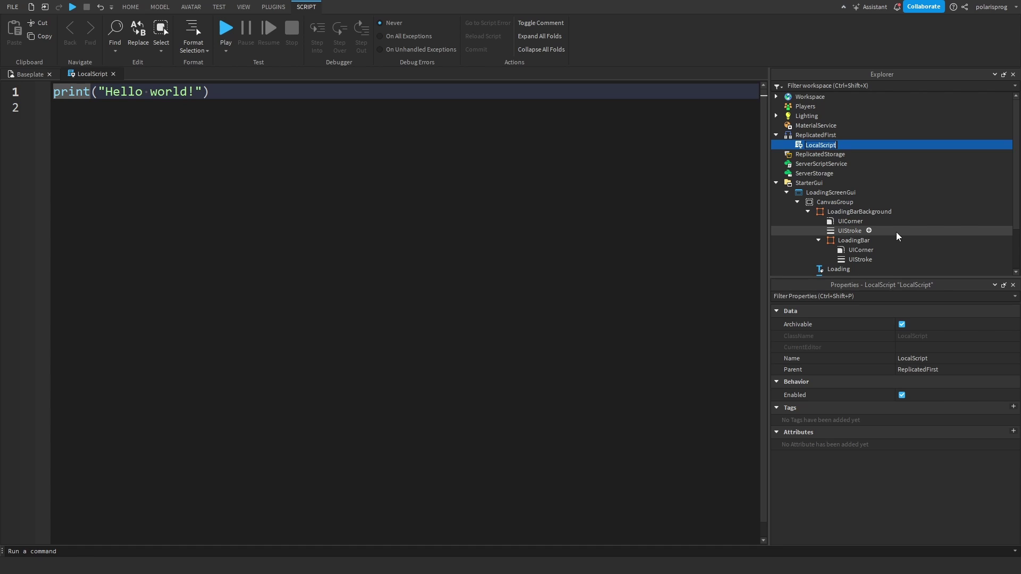
pyautogui.write('LoadingScreen')
pyautogui.press('Return')
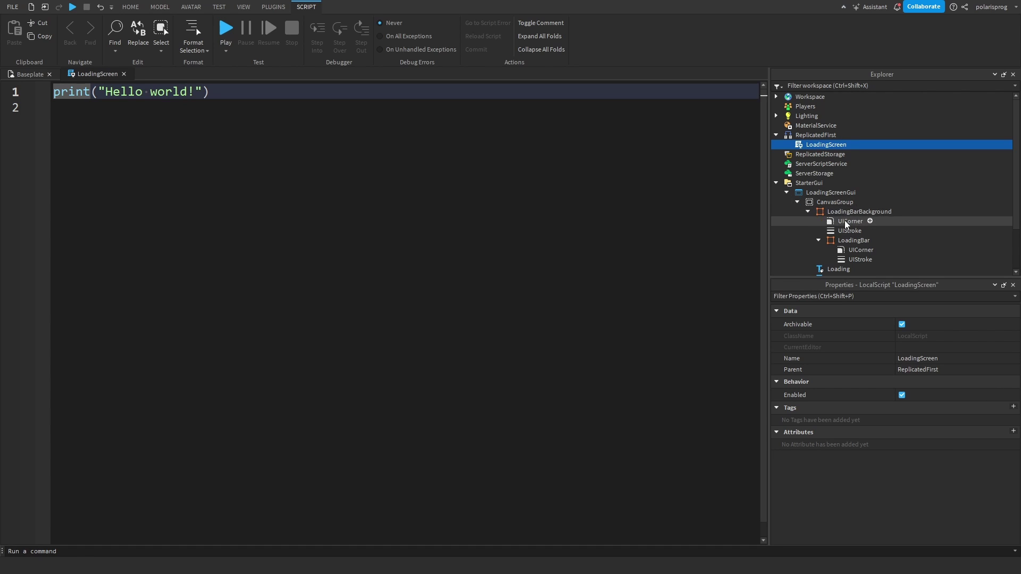
pyautogui.click(817, 193)
pyautogui.moveTo(816, 196); pyautogui.dragTo(843, 154)
# Step: Delete the script's default Hello world code
pyautogui.click(367, 266)
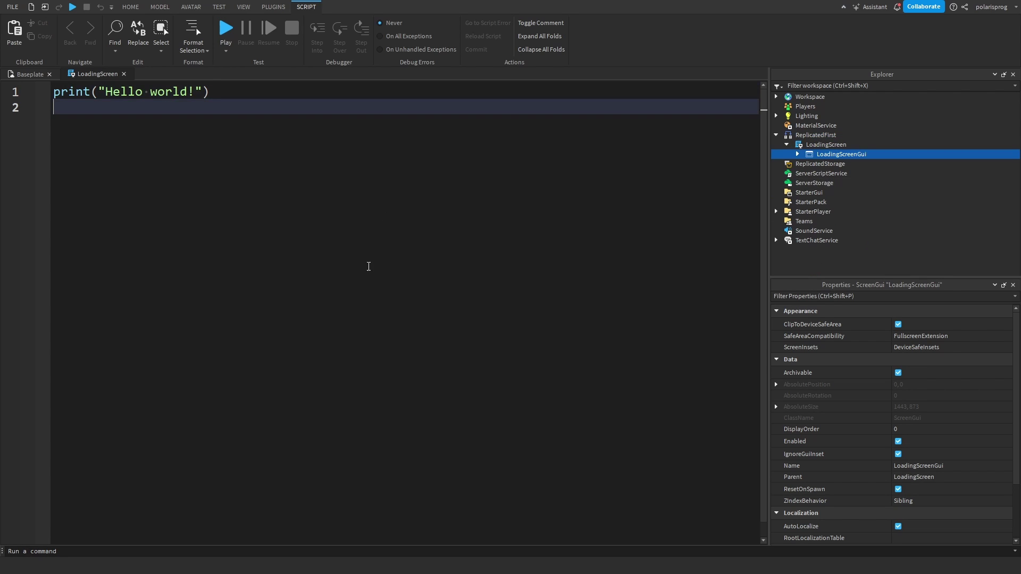
pyautogui.hotkey('ctrl', 'a')
pyautogui.press('BackSpace')
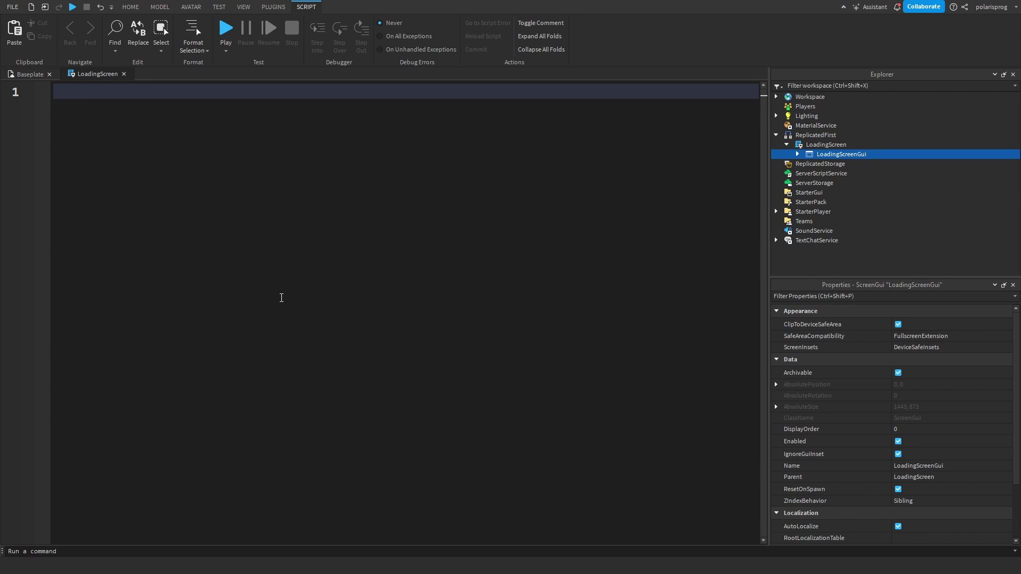
# Step: Write line 1: local replicatedFirst = game:GetService("ReplicatedFirst")
pyautogui.write('local replica')
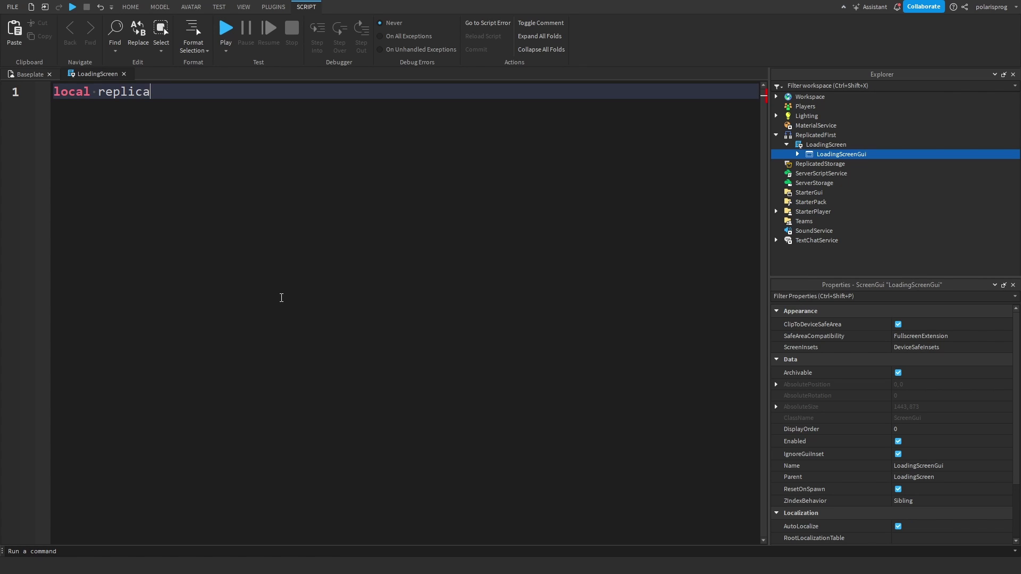
pyautogui.write('tedFirst = game:ge')
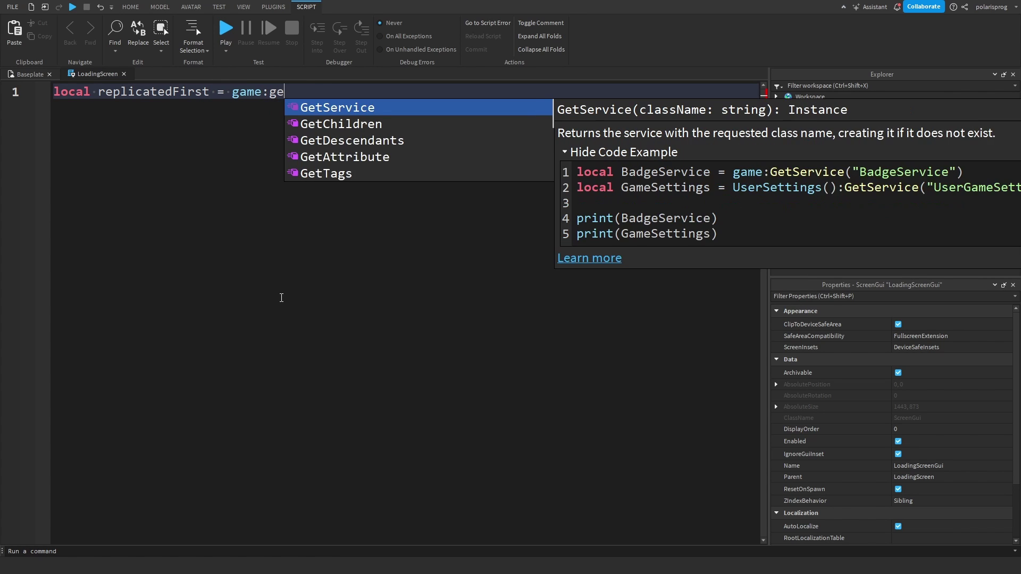
pyautogui.press('Tab')
pyautogui.write('("repl')
pyautogui.press('Down')
pyautogui.press('Tab')
pyautogui.press('Return')
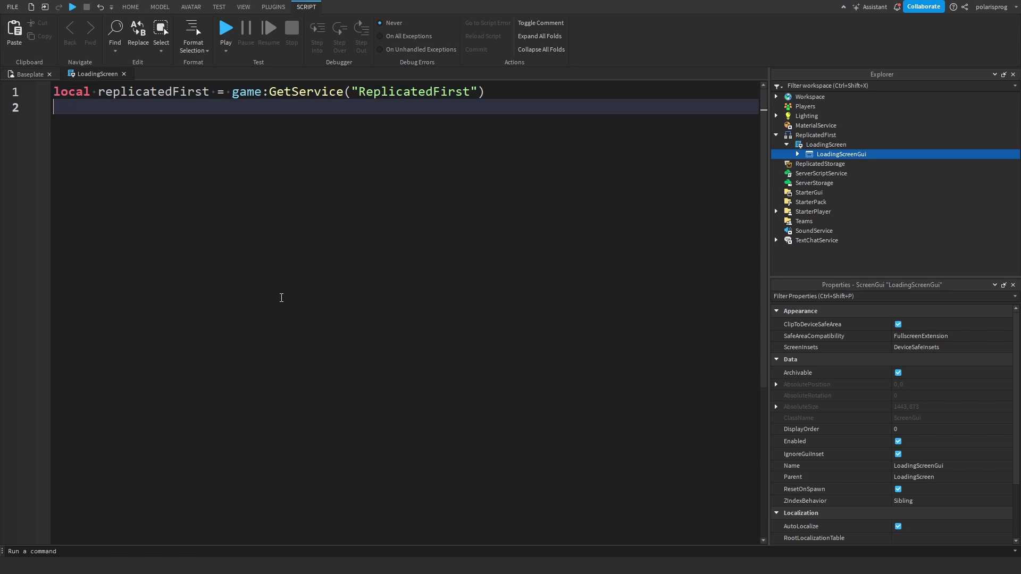
# Step: Add local tweenService = game:GetService("TweenService") on line 2
pyautogui.write('local tween')
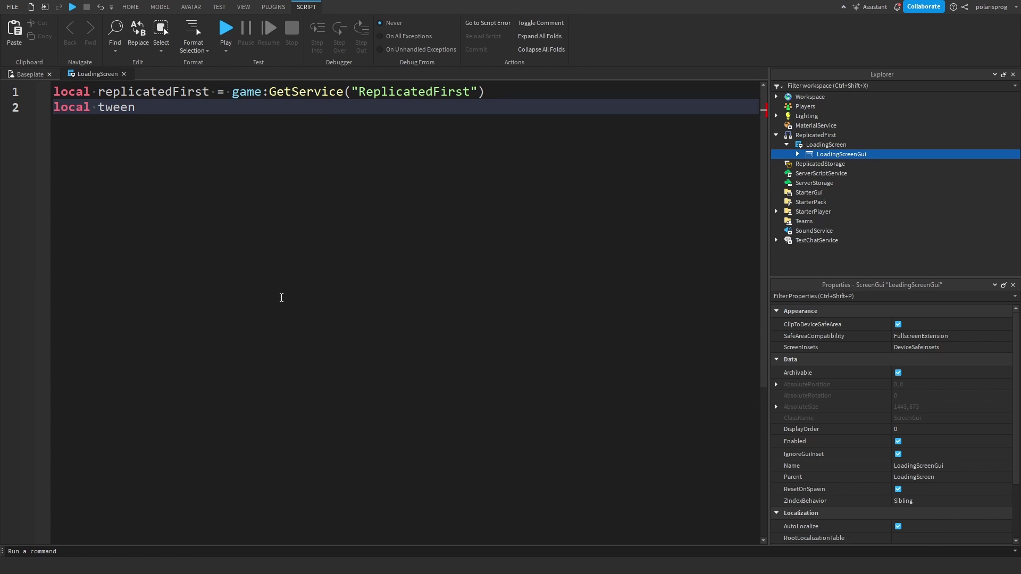
pyautogui.write('Service = game:ge')
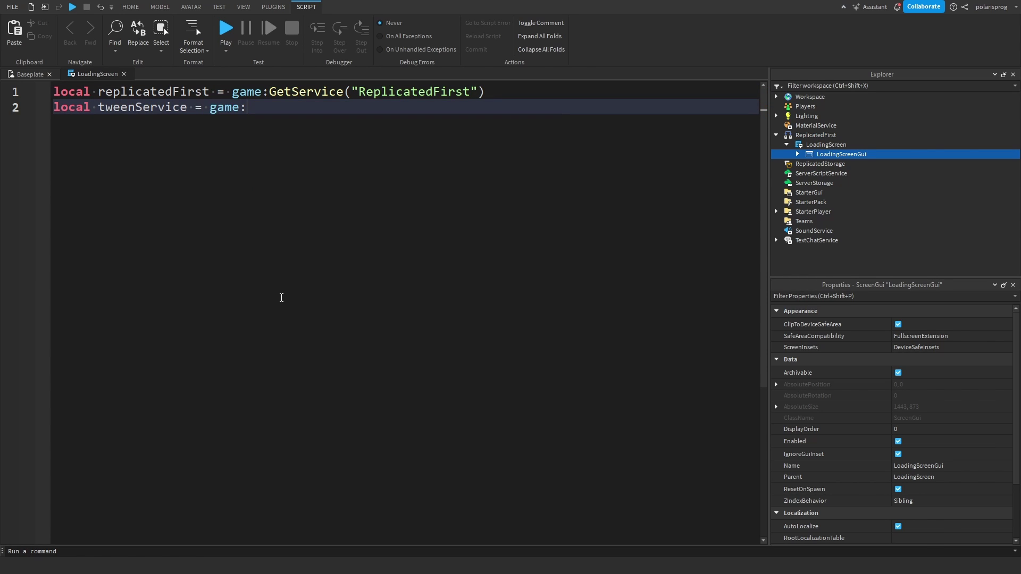
pyautogui.press('Tab')
pyautogui.write('(s')
pyautogui.press('BackSpace')
pyautogui.write('"tw')
pyautogui.press('Tab')
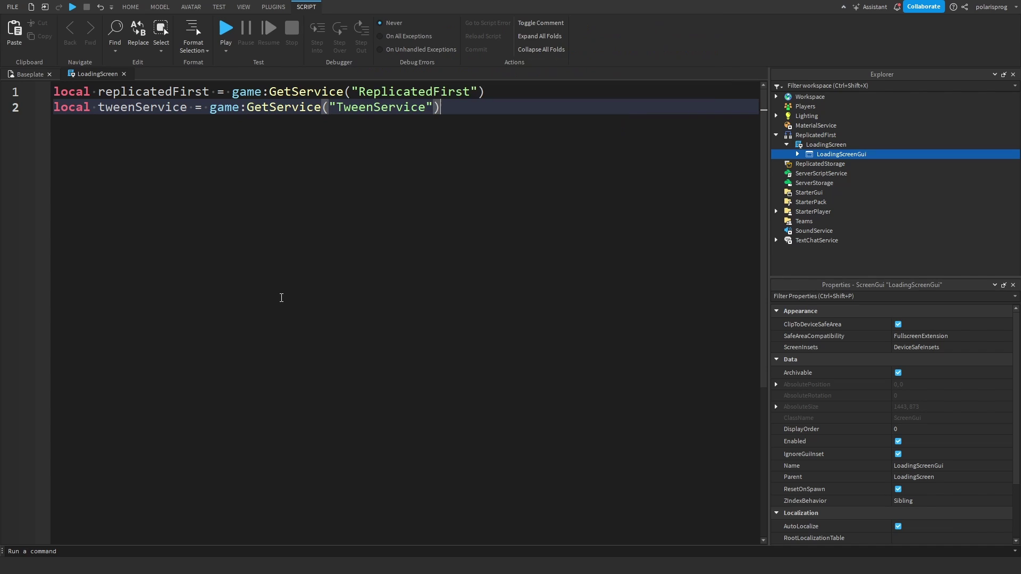
pyautogui.press('End')
pyautogui.press('Return')
# Step: Add local players = game:GetService("Players") followed by a blank line
pyautogui.write('local players  =')
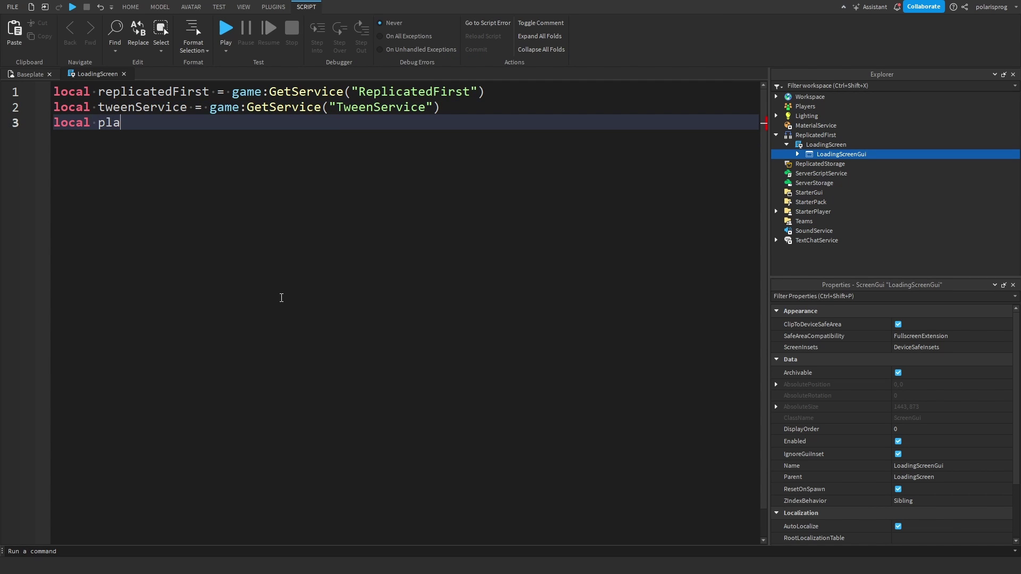
pyautogui.press('BackSpace')
pyautogui.press('BackSpace')
pyautogui.write('= game:ge')
pyautogui.press('Tab')
pyautogui.write('("pl')
pyautogui.press('Tab')
pyautogui.press('End')
pyautogui.press('Return')
pyautogui.press('Return')
# Step: Define player as players.LocalPlayer and playerGui as player:WaitForChild("PlayerGui")
pyautogui.write('local player')
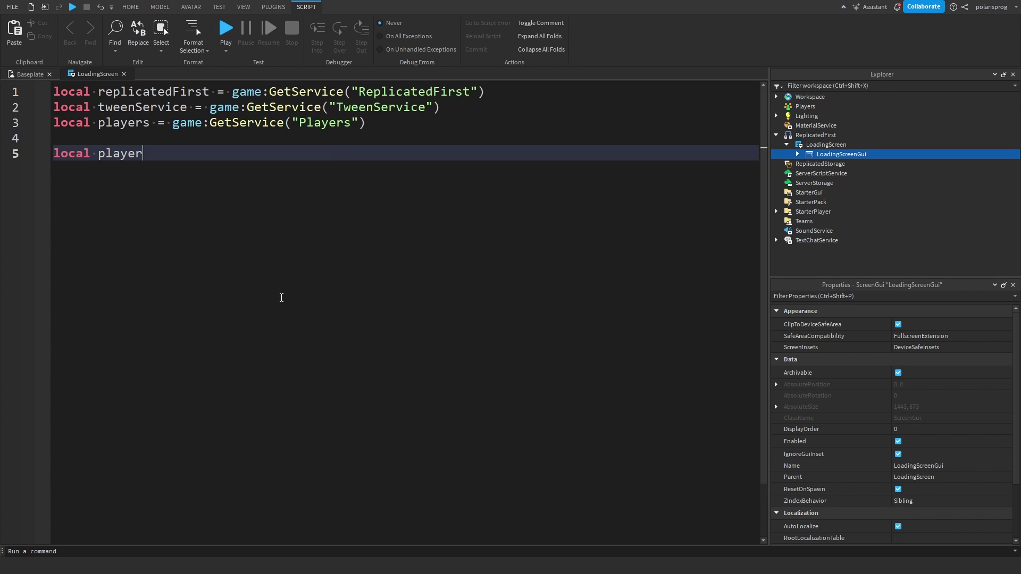
pyautogui.write(' = pla')
pyautogui.press('Tab')
pyautogui.write('.L')
pyautogui.press('Tab')
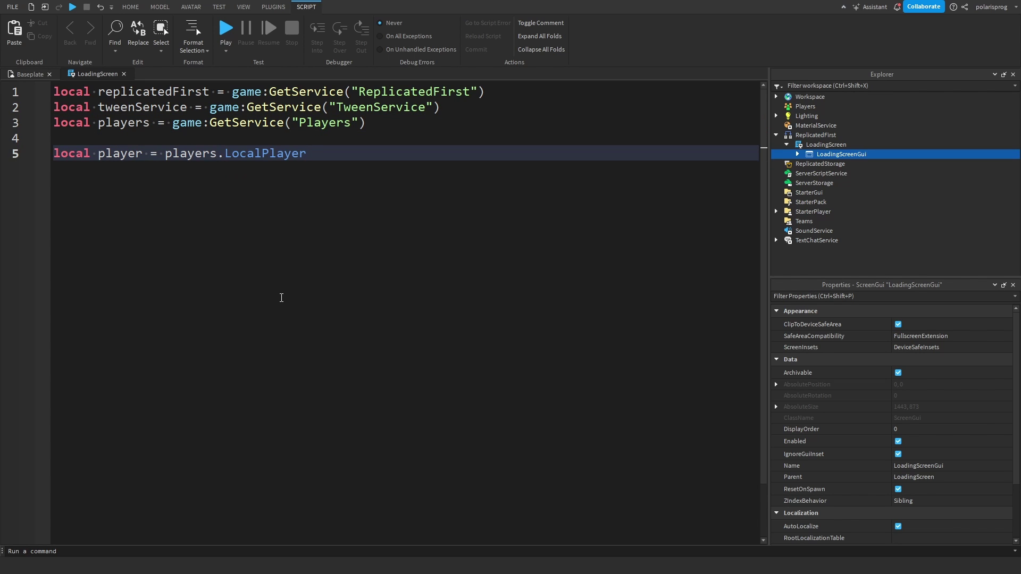
pyautogui.press('Return')
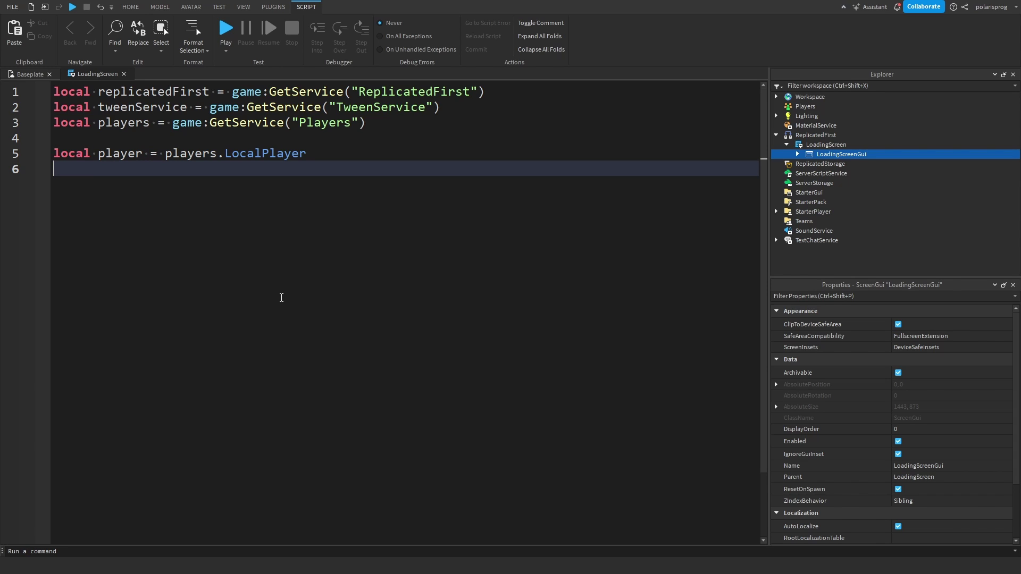
pyautogui.write('local playerGui = pl')
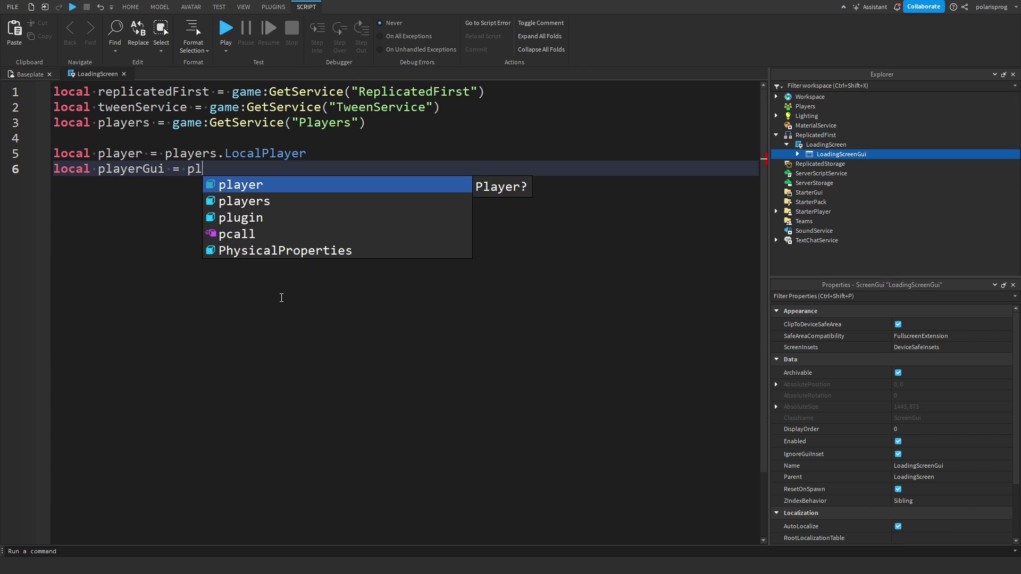
pyautogui.press('Tab')
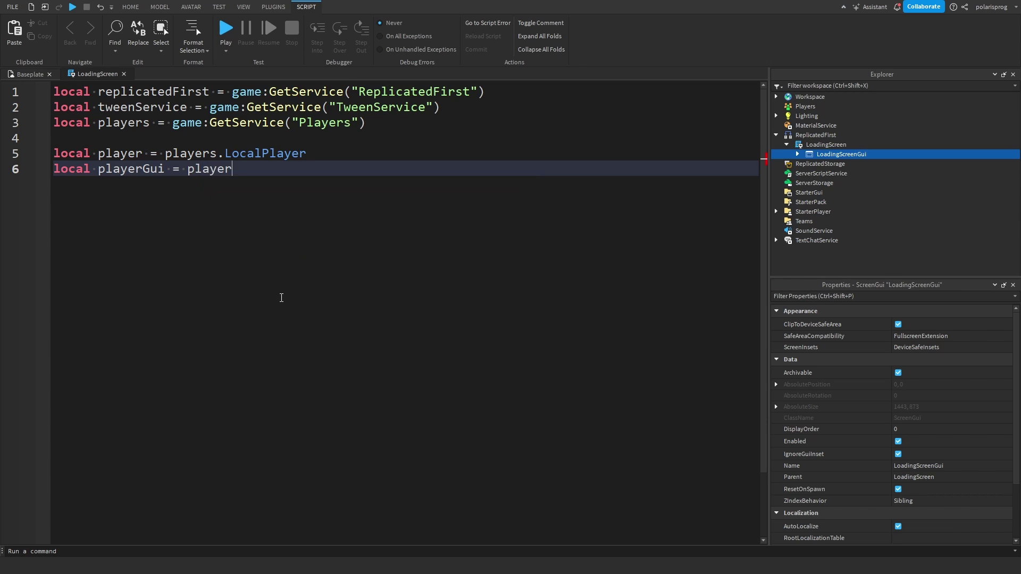
pyautogui.write(':Wa')
pyautogui.press('Tab')
pyautogui.write('("Player')
pyautogui.write('Gui')
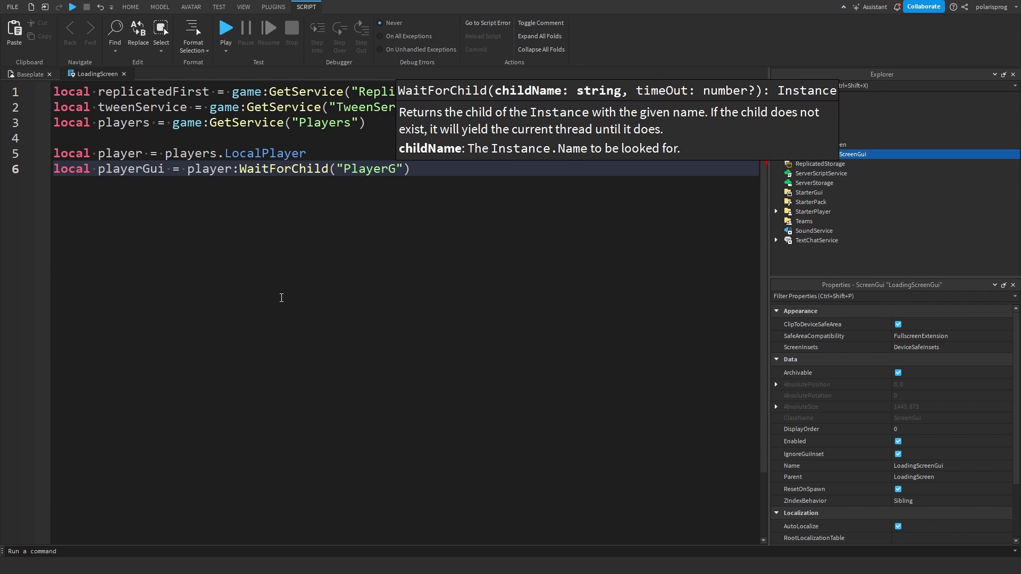
pyautogui.press('End')
pyautogui.press('Return')
pyautogui.press('Return')
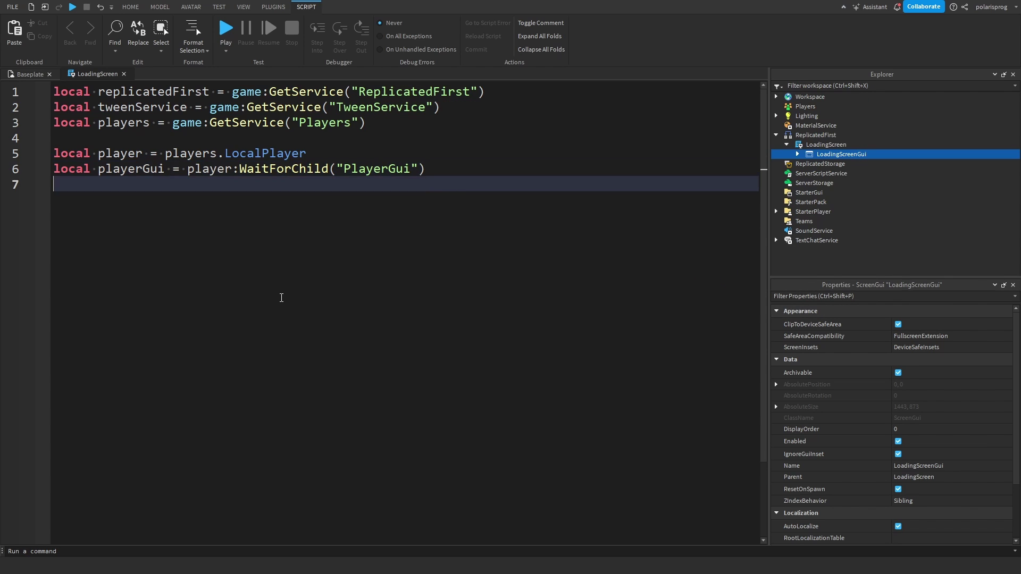
# Step: Start a loadingScreen variable using script:WaitForChild for LoadingScreenGui
pyautogui.write('local loading')
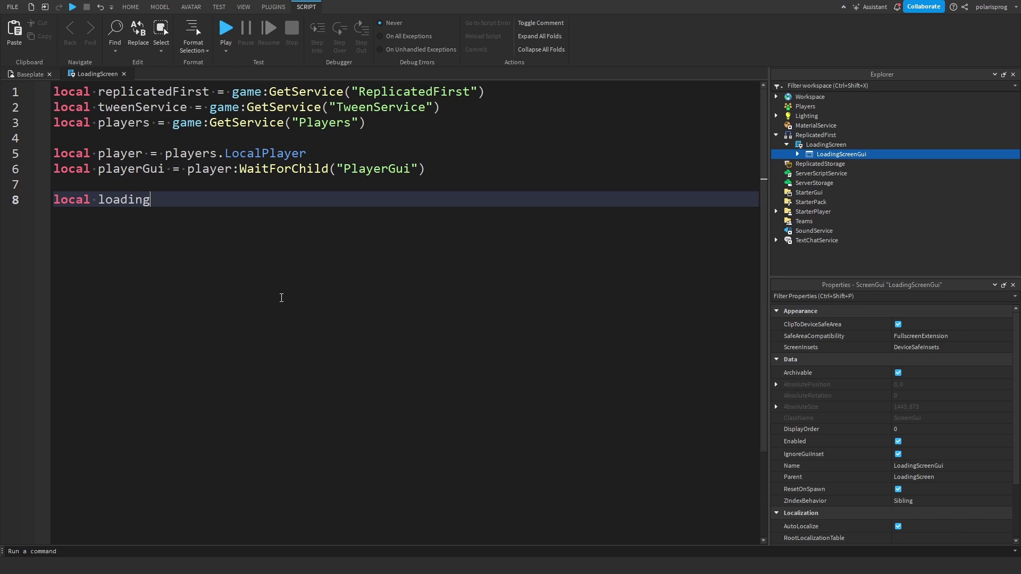
pyautogui.write('Screen')
pyautogui.write('script:W')
pyautogui.press('Tab')
pyautogui.write('("l')
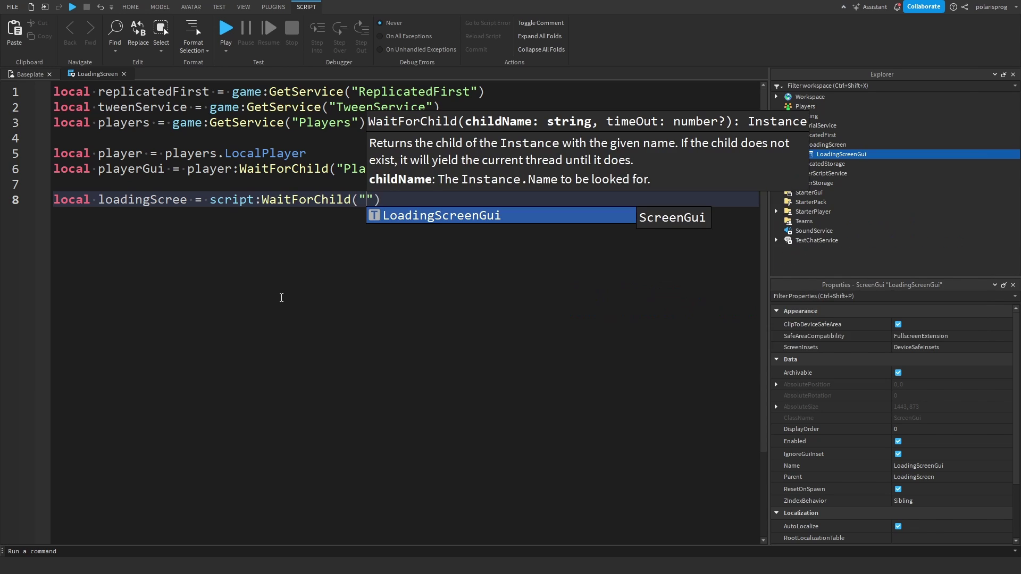
pyautogui.write(':')
pyautogui.press('Tab')
pyautogui.hotkey('ctrl', 'z')
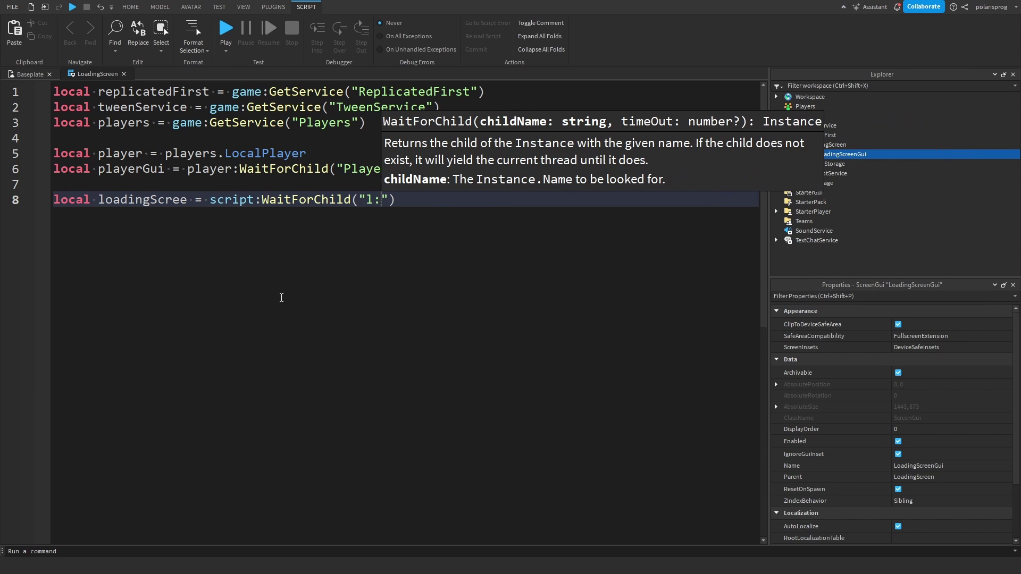